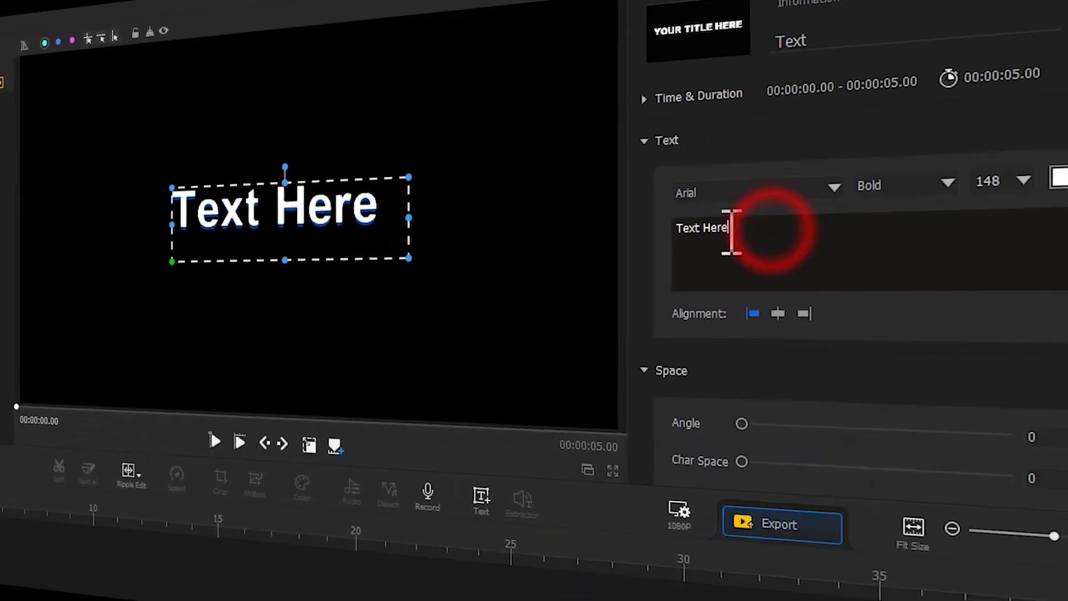
# - Preview the placeholder title being set to Arial Bold Italic
pyautogui.moveTo(772, 234); pyautogui.dragTo(685, 229)
pyautogui.write('RGB TEXT')
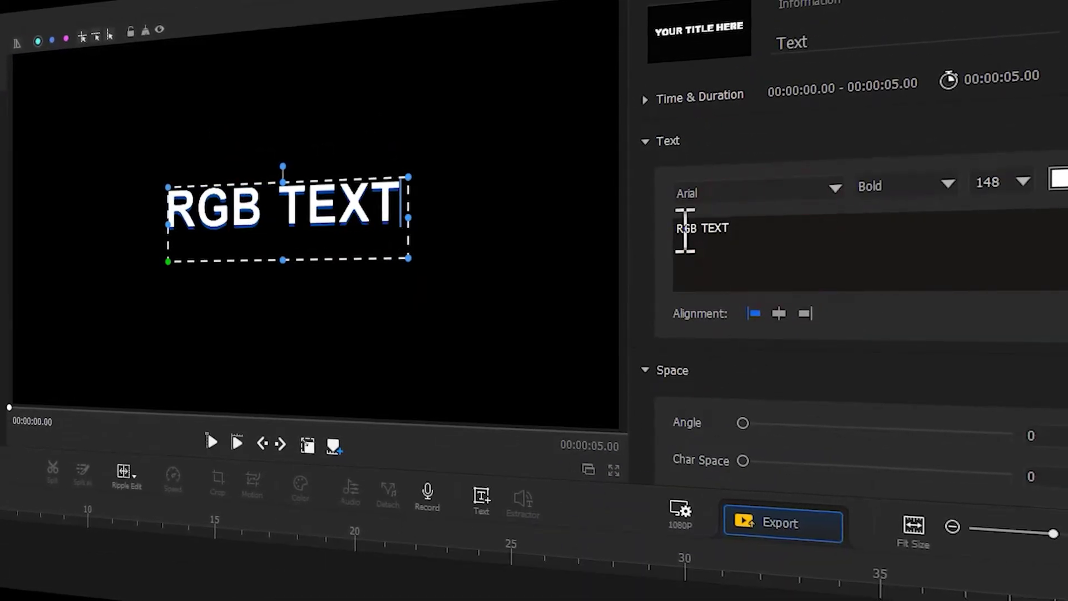
pyautogui.click(801, 191)
pyautogui.click(843, 253)
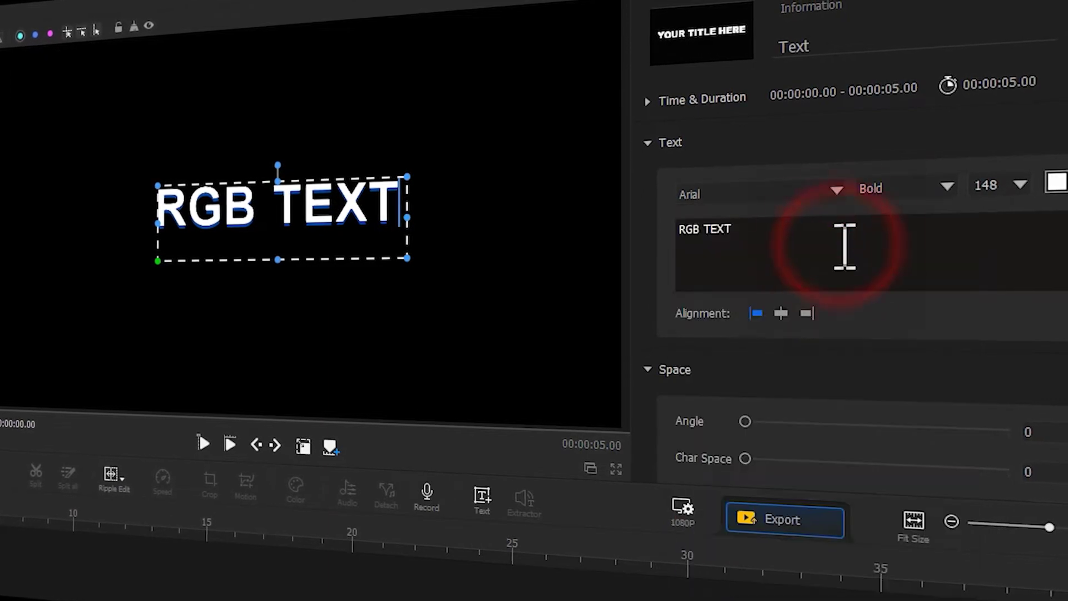
pyautogui.click(903, 190)
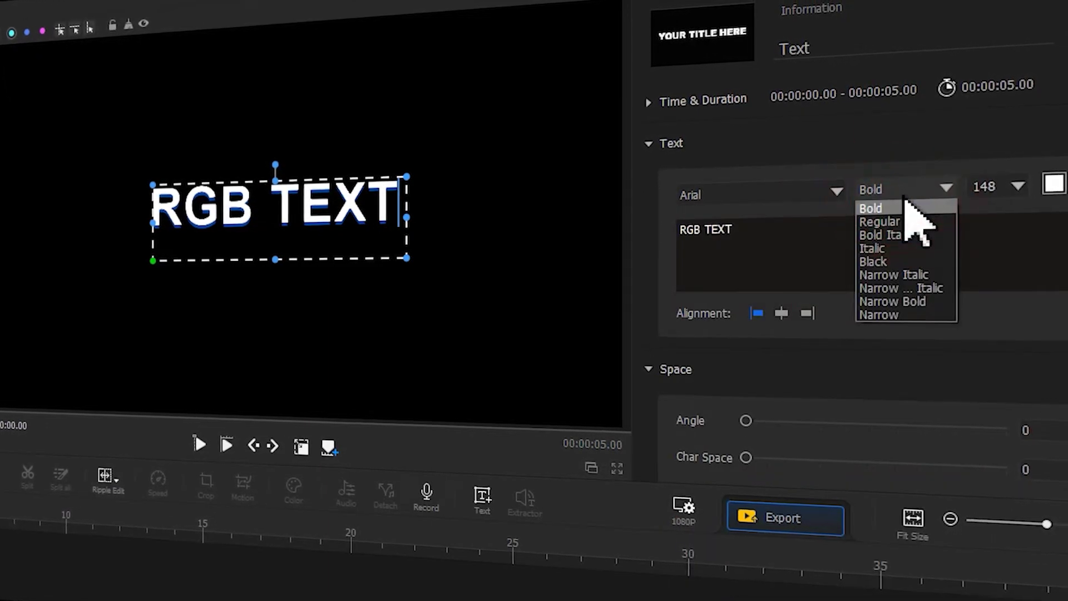
pyautogui.click(897, 235)
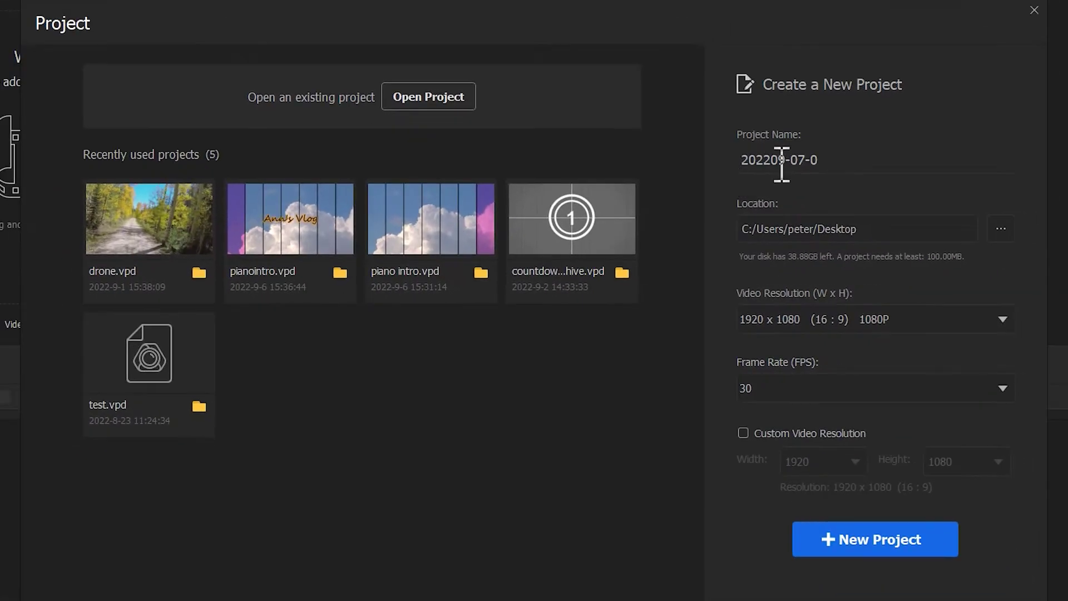
# - Replace the default project name with 'RGB text' and create the project
pyautogui.doubleClick(833, 160)
pyautogui.write('RGB text')
pyautogui.click(875, 539)
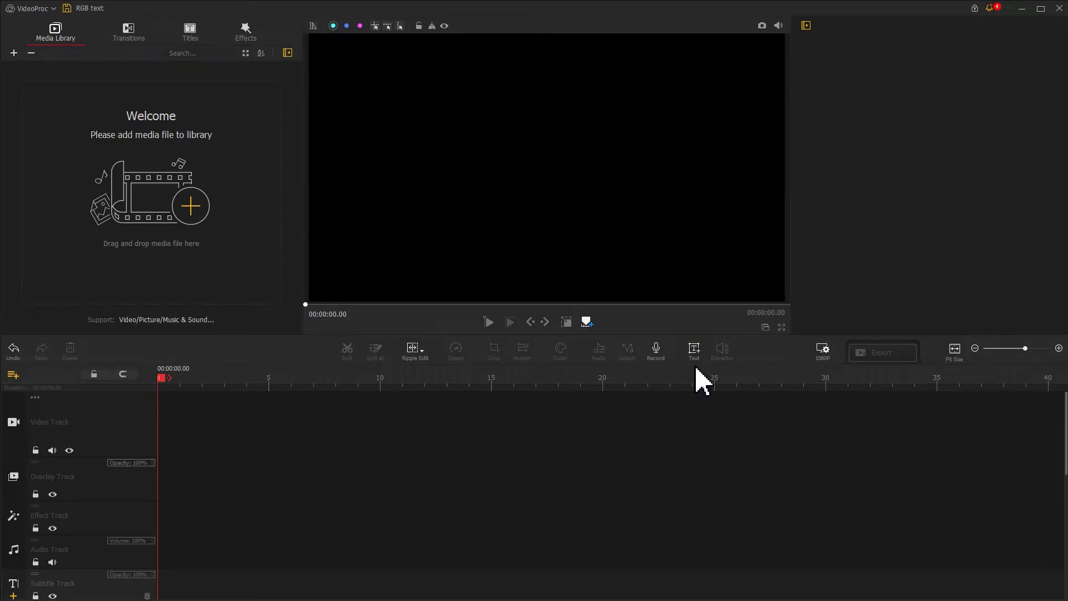
# - Insert a title, replace 'Text Here' with RGB TEXT, and style it Arial Bold Italic, size 300
pyautogui.click(693, 351)
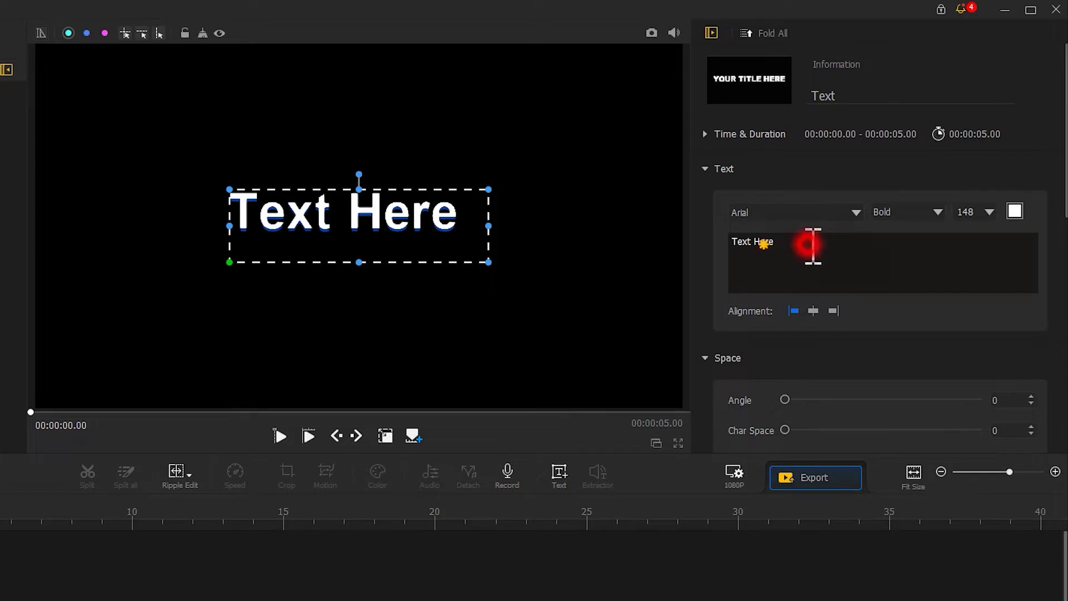
pyautogui.moveTo(805, 245); pyautogui.dragTo(735, 244)
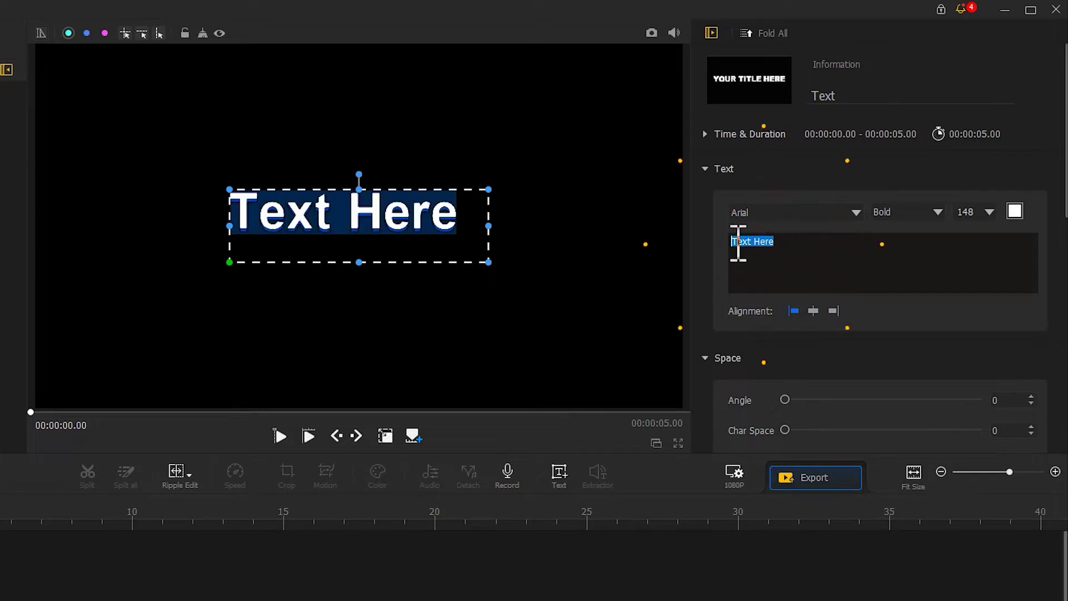
pyautogui.write('RGB TEXT')
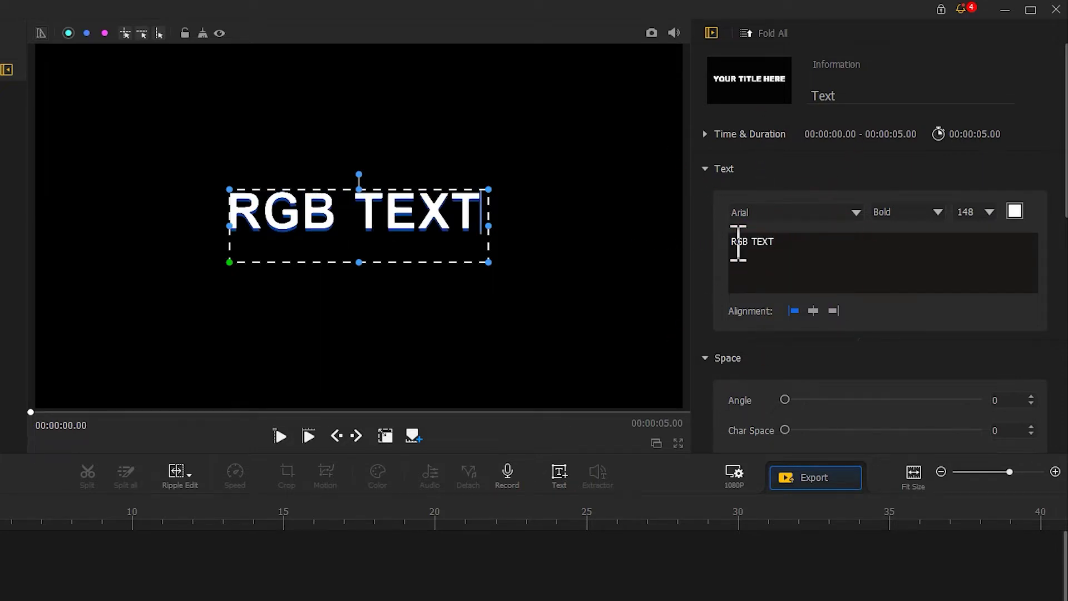
pyautogui.click(855, 212)
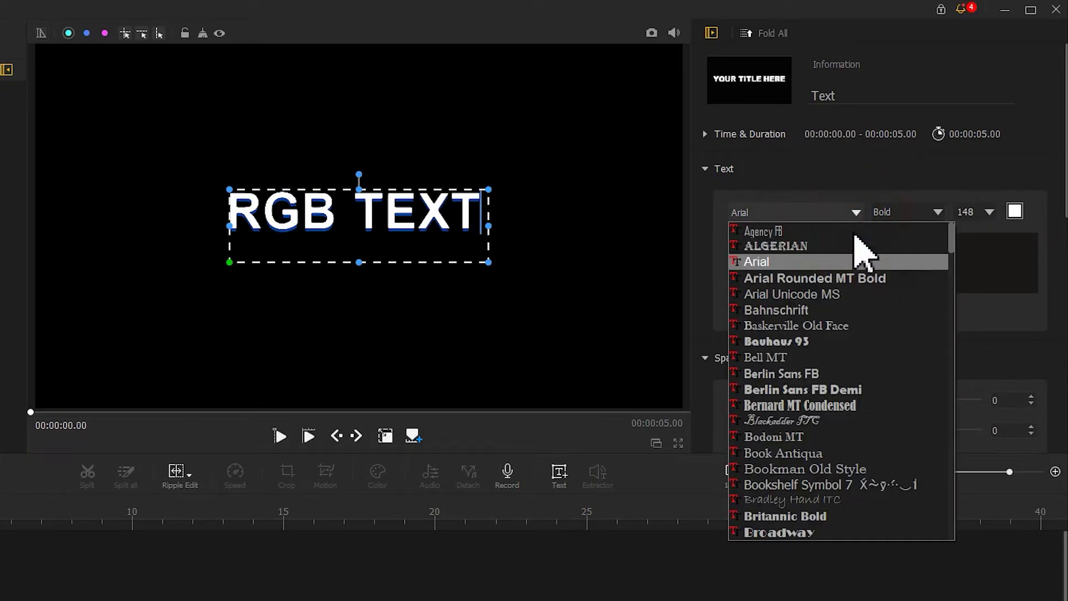
pyautogui.click(858, 260)
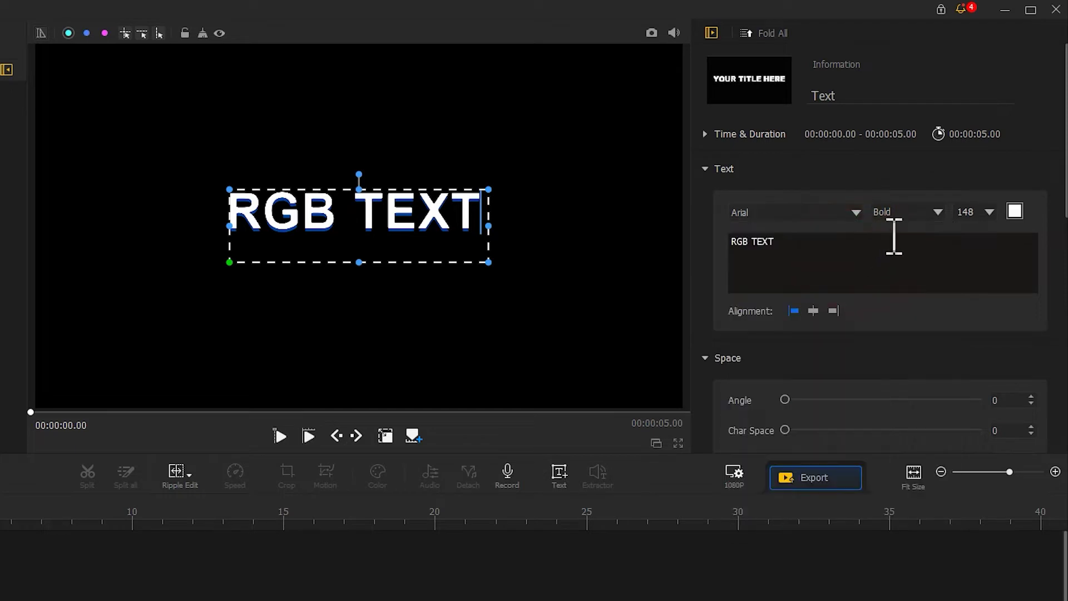
pyautogui.click(906, 212)
pyautogui.click(905, 251)
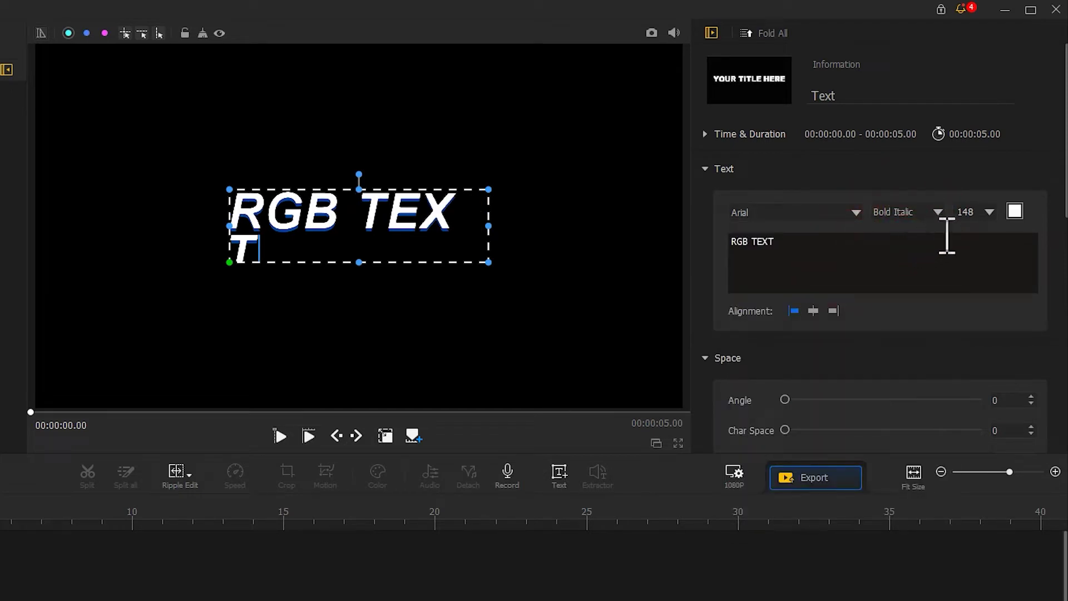
pyautogui.doubleClick(966, 212)
pyautogui.write('300')
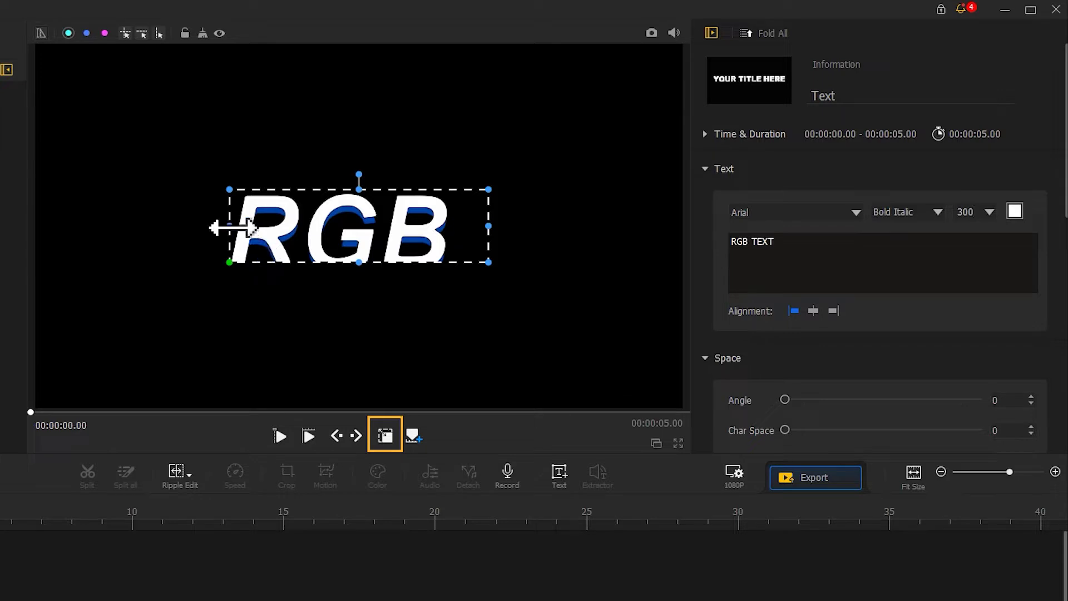
# - Widen, heighten and enlarge the title box, then centre it in the preview
pyautogui.moveTo(230, 228); pyautogui.dragTo(67, 227)
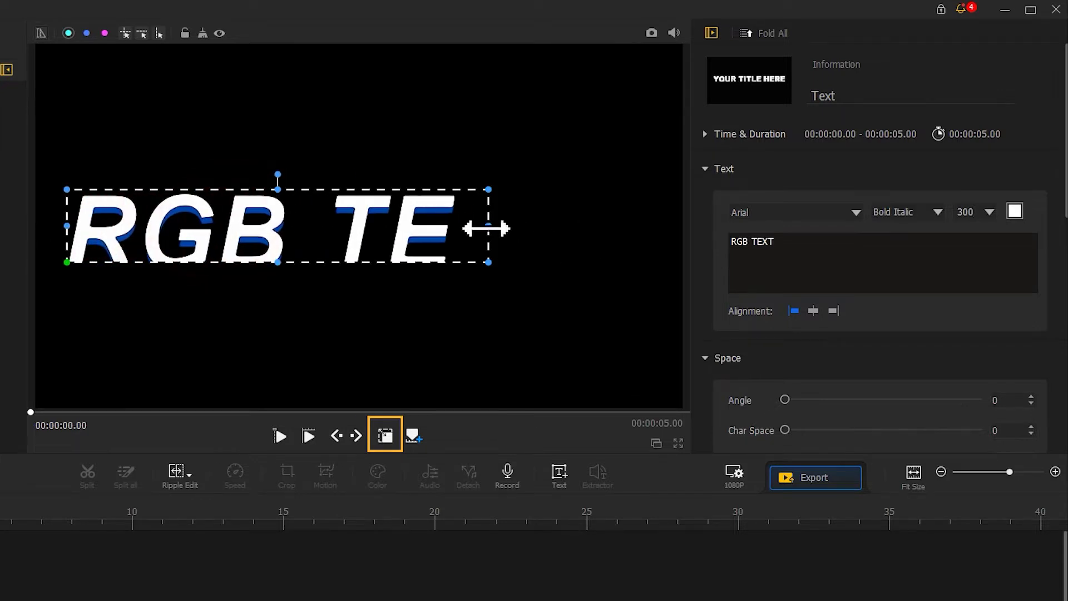
pyautogui.moveTo(489, 228); pyautogui.dragTo(641, 226)
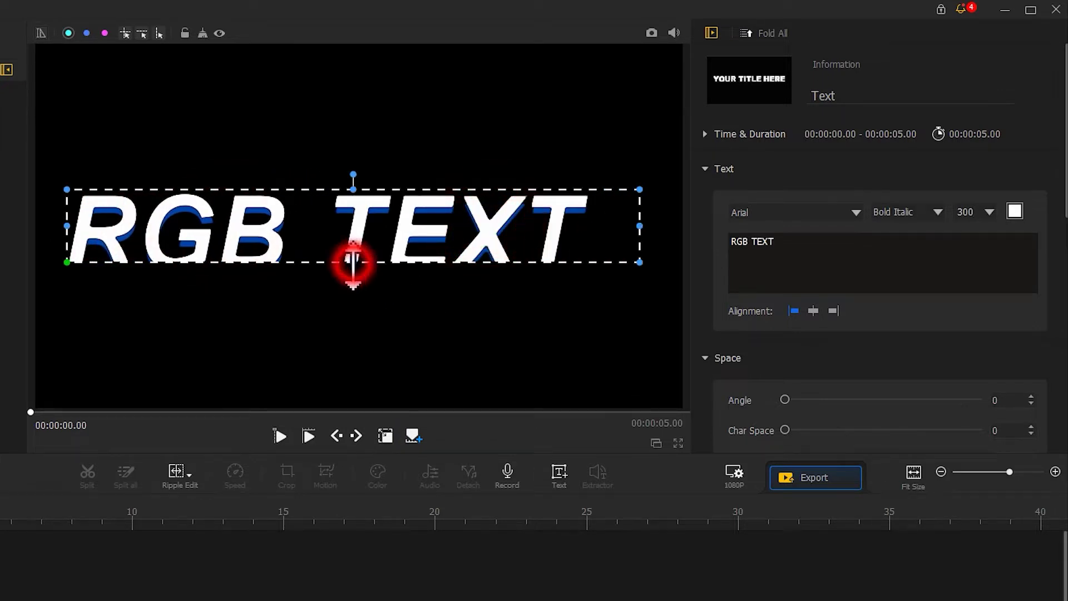
pyautogui.moveTo(353, 262); pyautogui.dragTo(353, 290)
pyautogui.moveTo(350, 239); pyautogui.dragTo(392, 226)
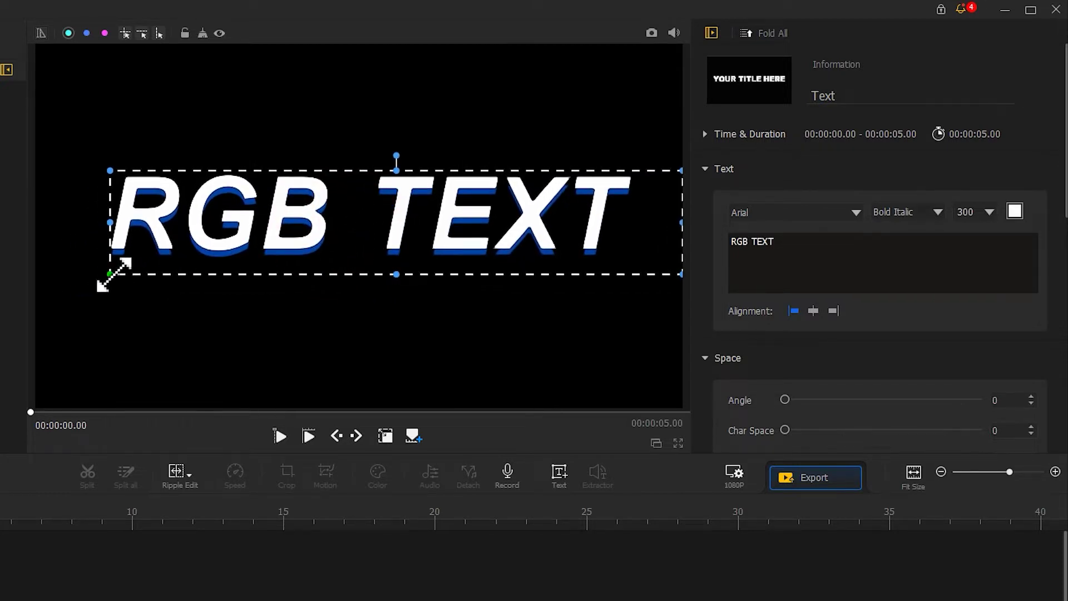
pyautogui.moveTo(111, 276); pyautogui.dragTo(91, 282)
pyautogui.moveTo(330, 239); pyautogui.dragTo(342, 239)
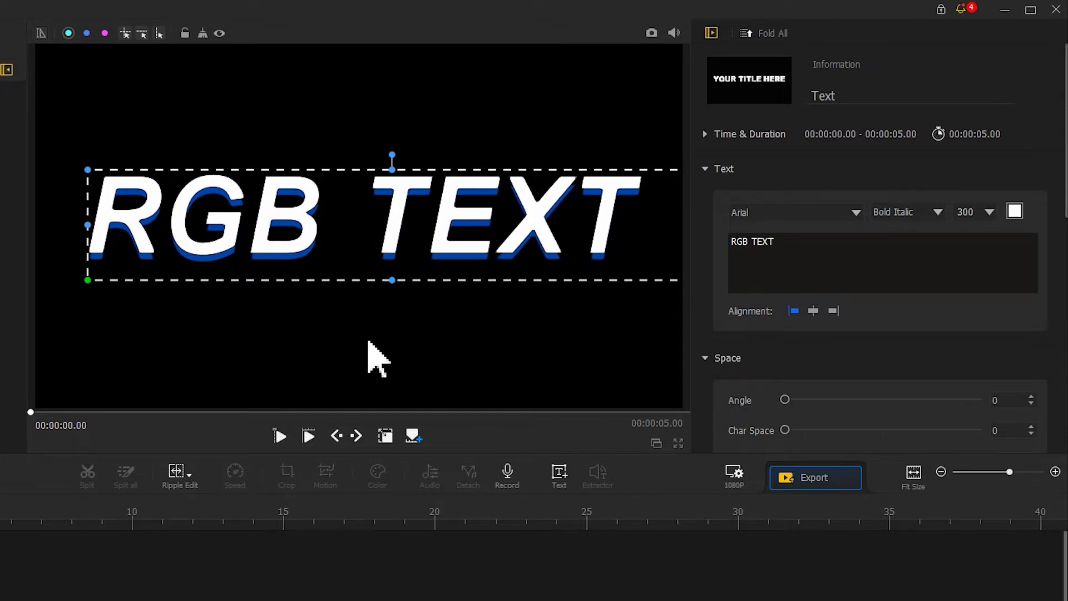
pyautogui.click(384, 436)
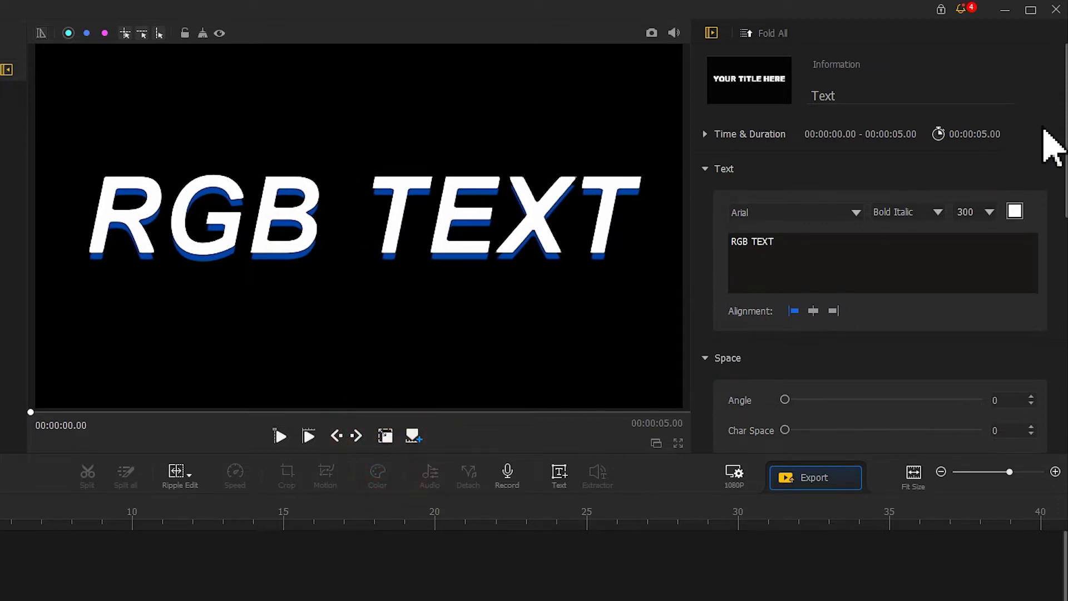
pyautogui.moveTo(1057, 146); pyautogui.dragTo(1054, 455)
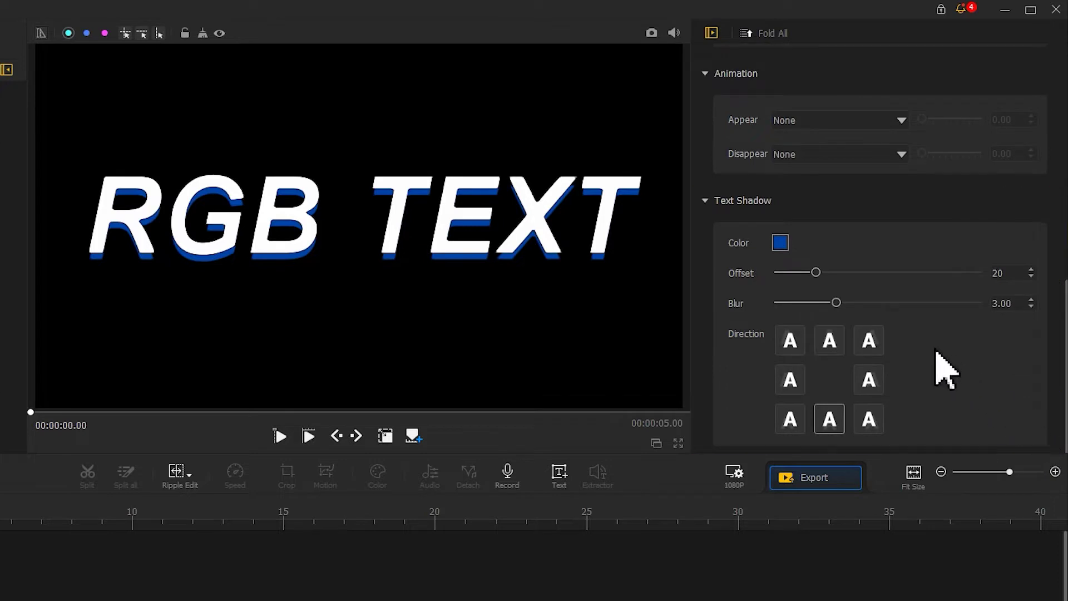
# - Set the title's Text Shadow offset to 0 to remove the blue shadow
pyautogui.moveTo(815, 273); pyautogui.dragTo(755, 275)
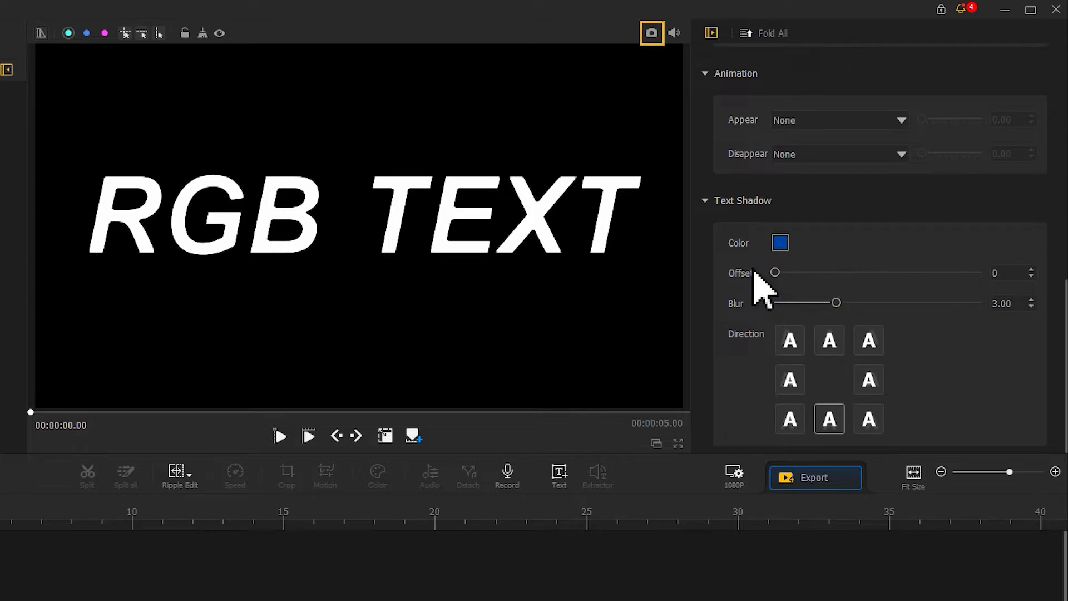
# - Save a snapshot of the frame as RGB text.png
pyautogui.click(651, 33)
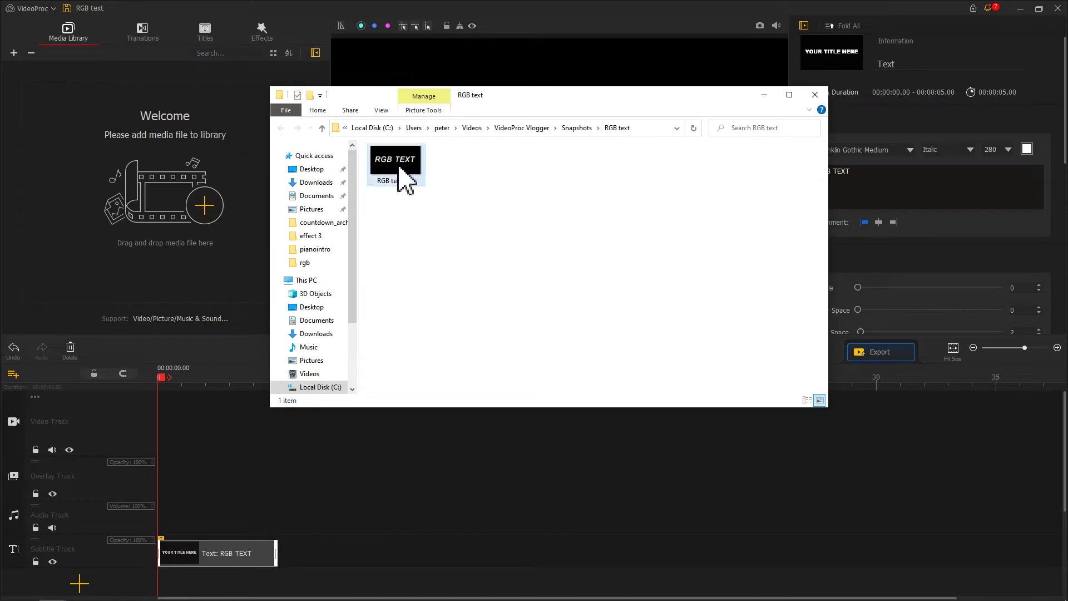
# - Import RGB text.png from the Snapshots folder into the Media Library
pyautogui.moveTo(396, 164); pyautogui.dragTo(213, 192)
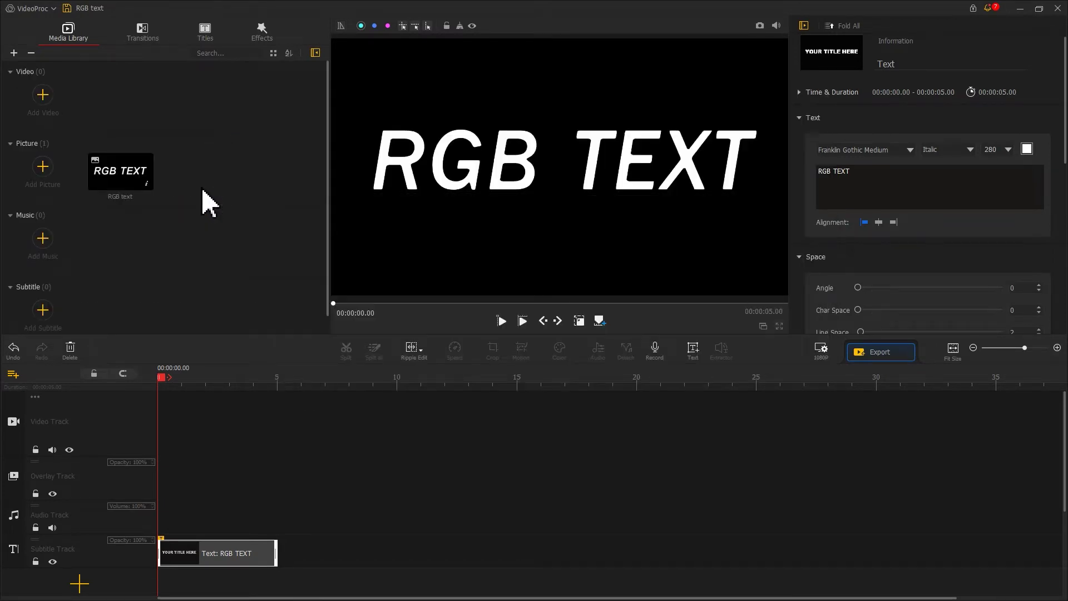
# - Delete the text clip and place the RGB TEXT picture on the video track, lengthened to 7.93s
pyautogui.click(192, 555)
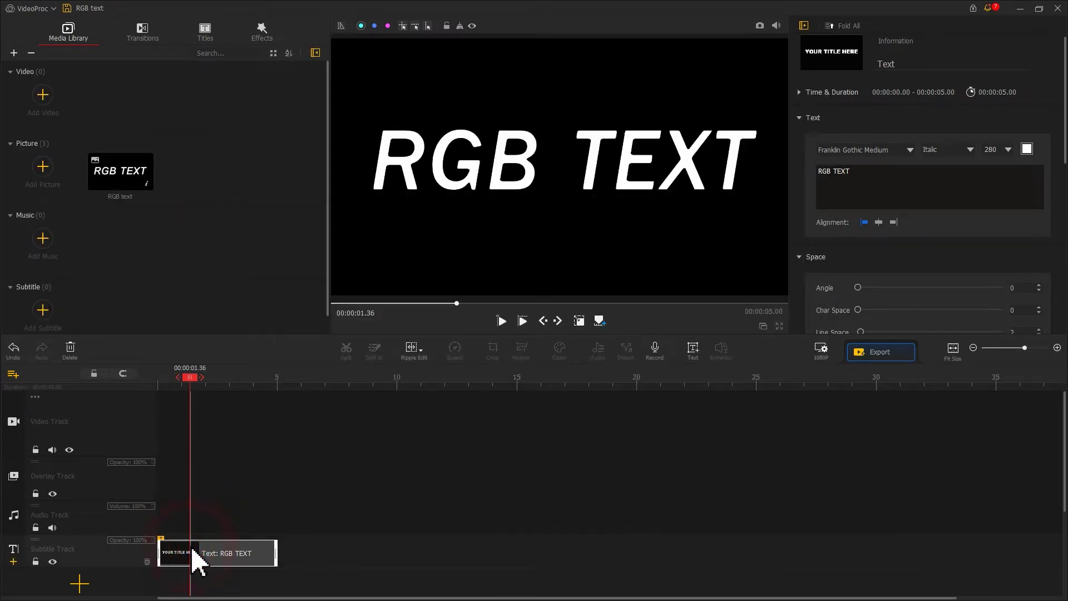
pyautogui.press('Delete')
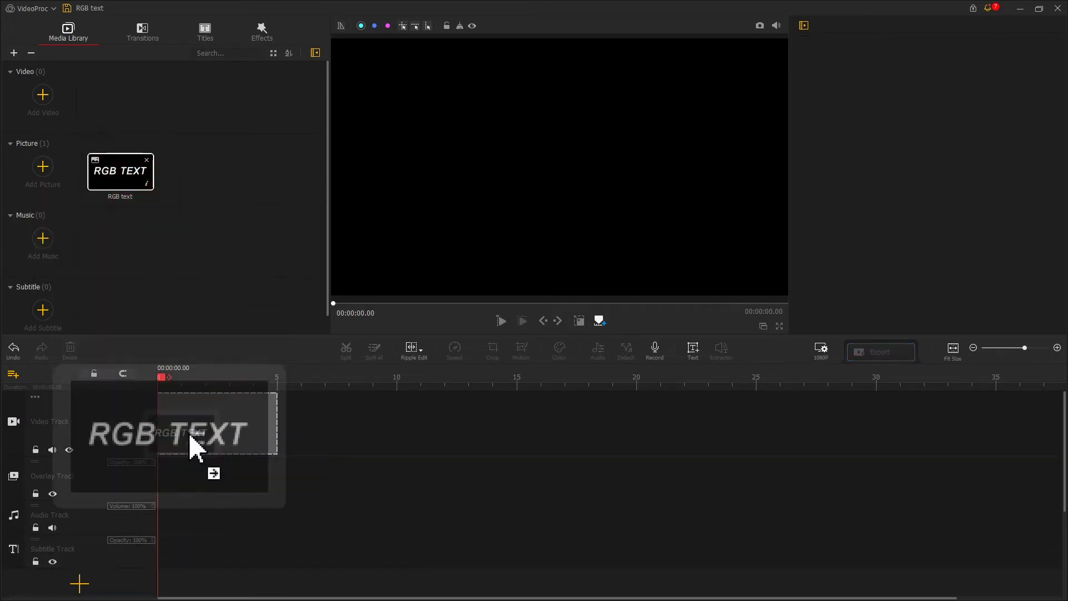
pyautogui.moveTo(125, 176); pyautogui.dragTo(195, 443)
pyautogui.moveTo(273, 423); pyautogui.dragTo(349, 420)
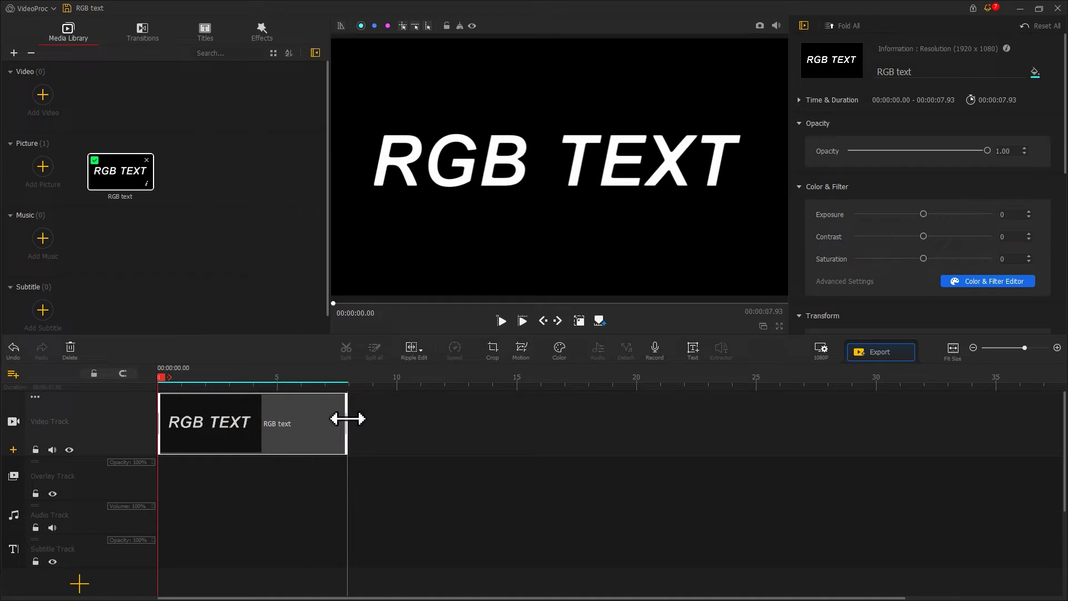
pyautogui.click(103, 488)
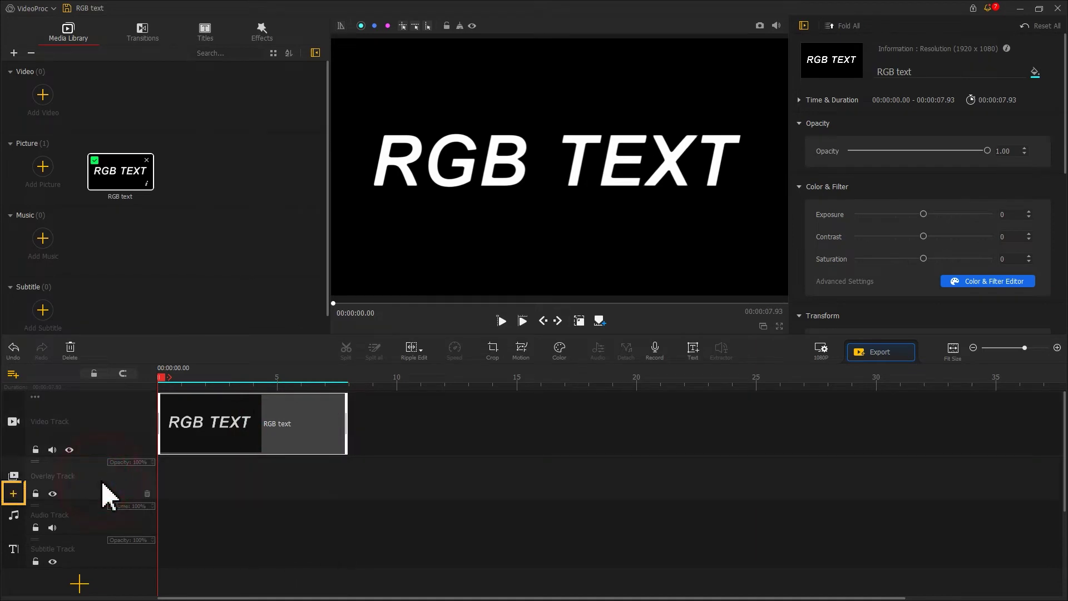
# - Add Overlay Track1 and paste a second RGB TEXT clip after the first
pyautogui.click(14, 495)
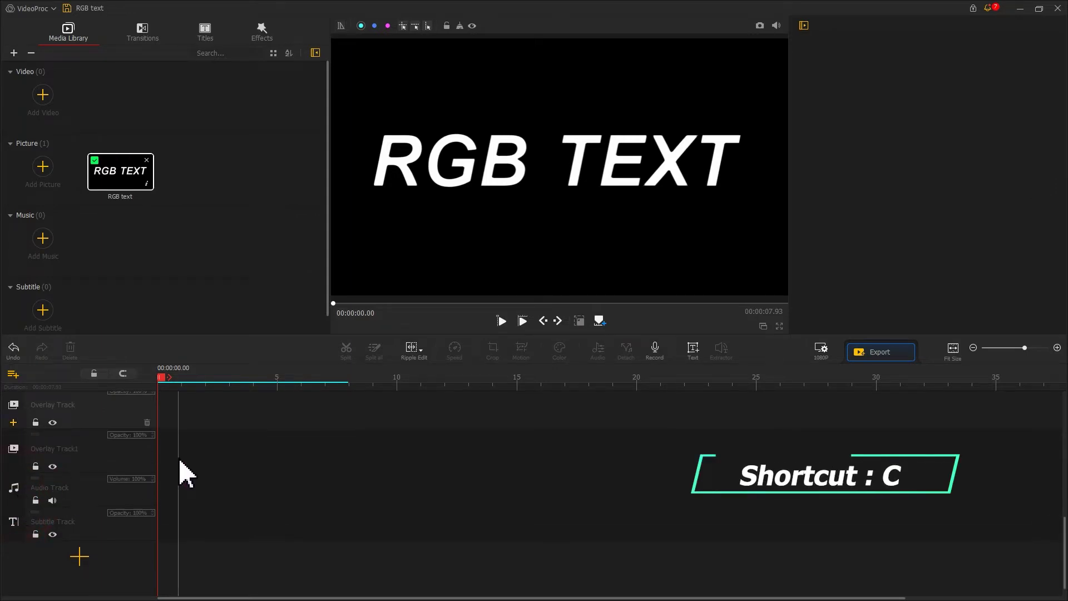
pyautogui.hotkey('ctrl', 'v')
pyautogui.click(185, 434)
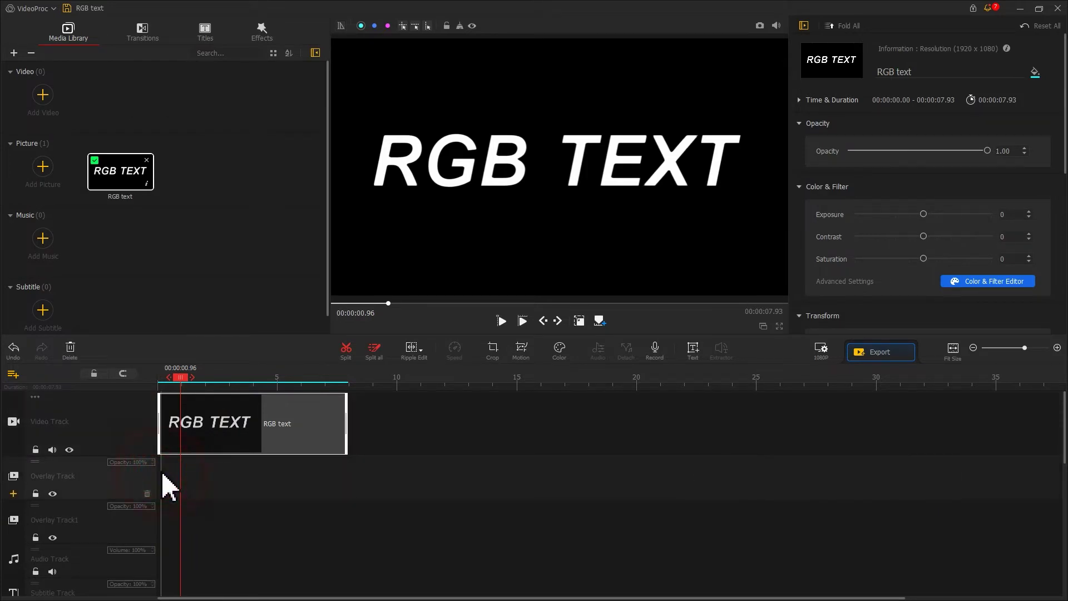
pyautogui.hotkey('ctrl', 'v')
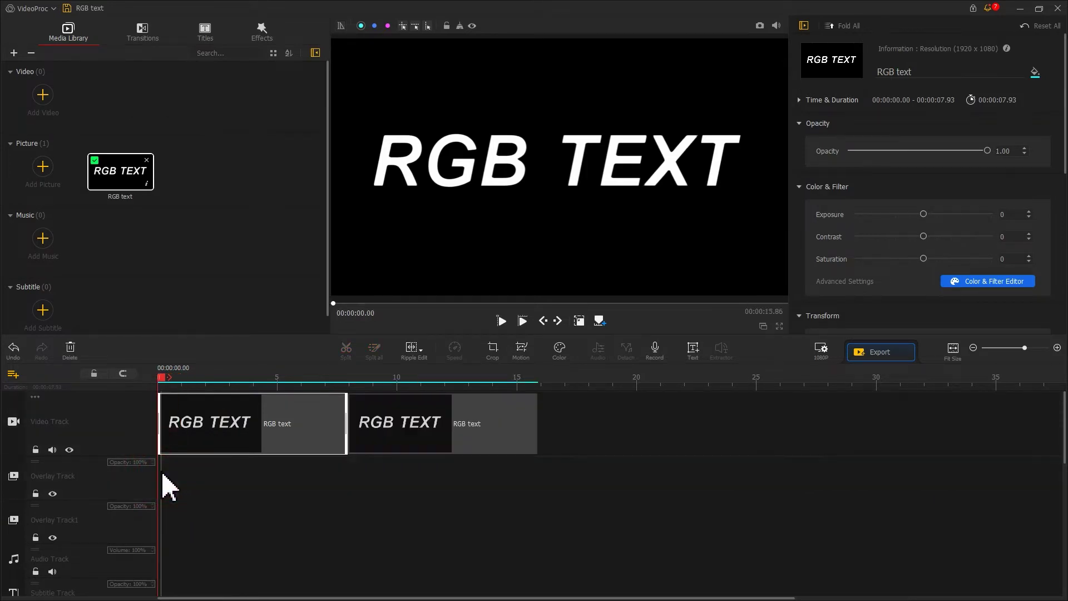
# - Move the copy onto Overlay Track and paste a third copy onto Overlay Track1
pyautogui.moveTo(401, 423); pyautogui.dragTo(164, 492)
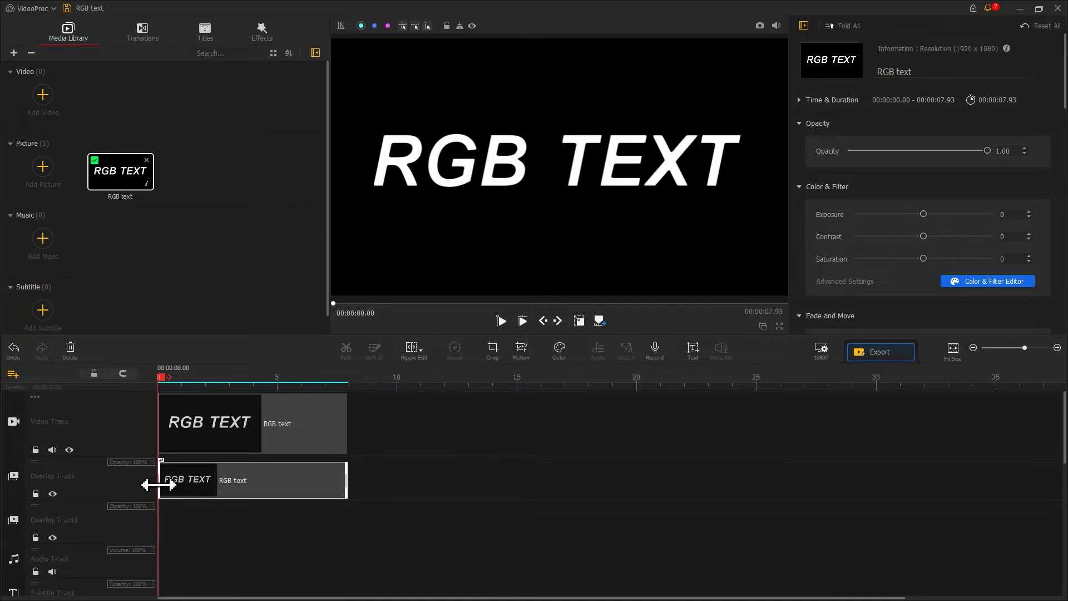
pyautogui.rightClick(163, 522)
pyautogui.click(179, 543)
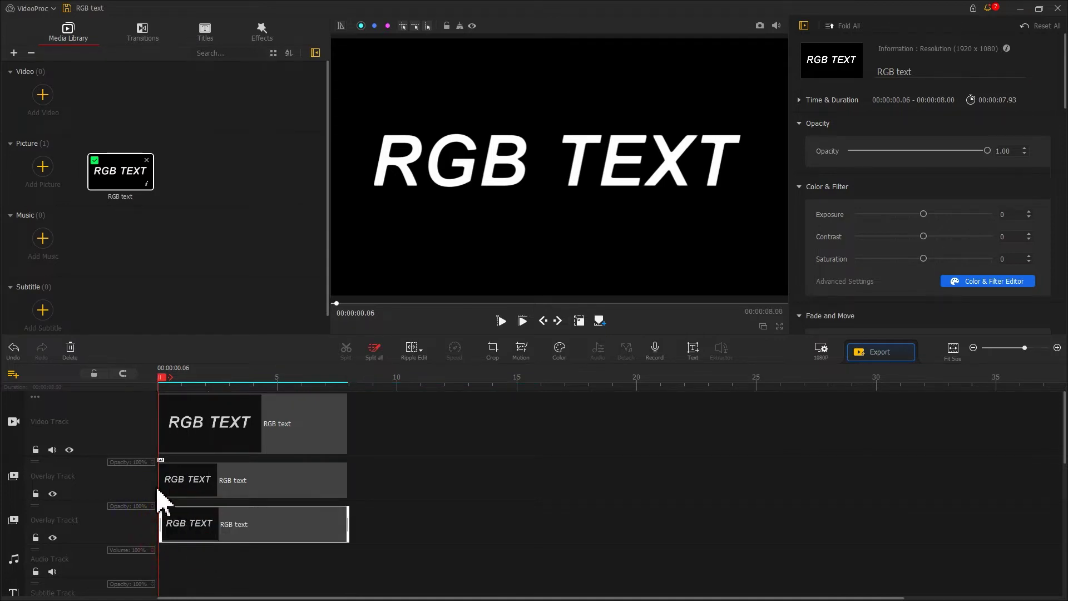
# - Trim both overlay copies to start at 01.13 and bring up the middle copy's colour settings
pyautogui.moveTo(160, 480); pyautogui.dragTo(187, 483)
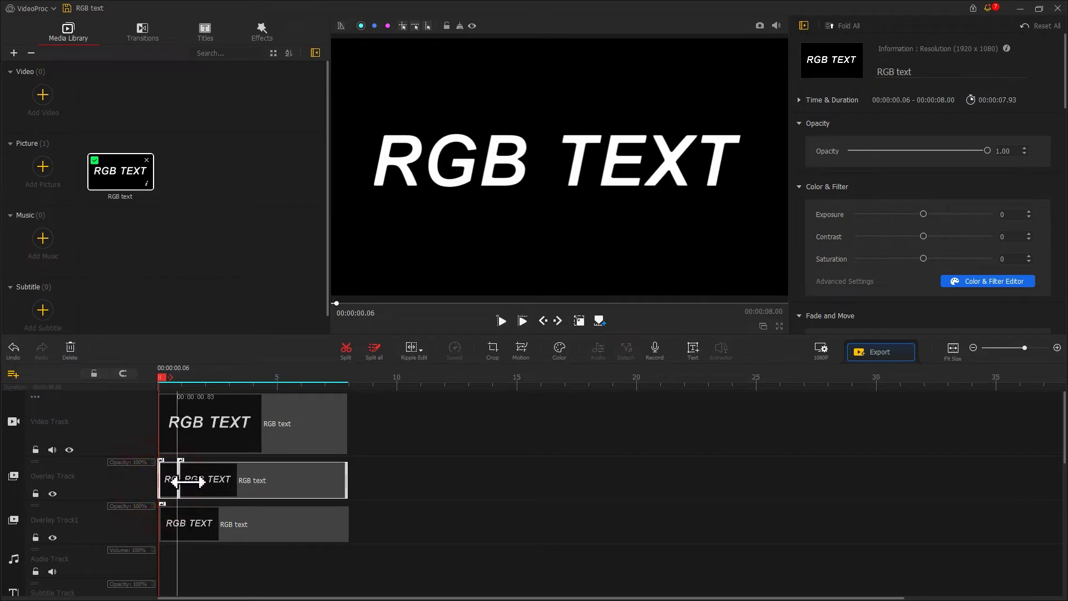
pyautogui.moveTo(162, 525); pyautogui.dragTo(188, 514)
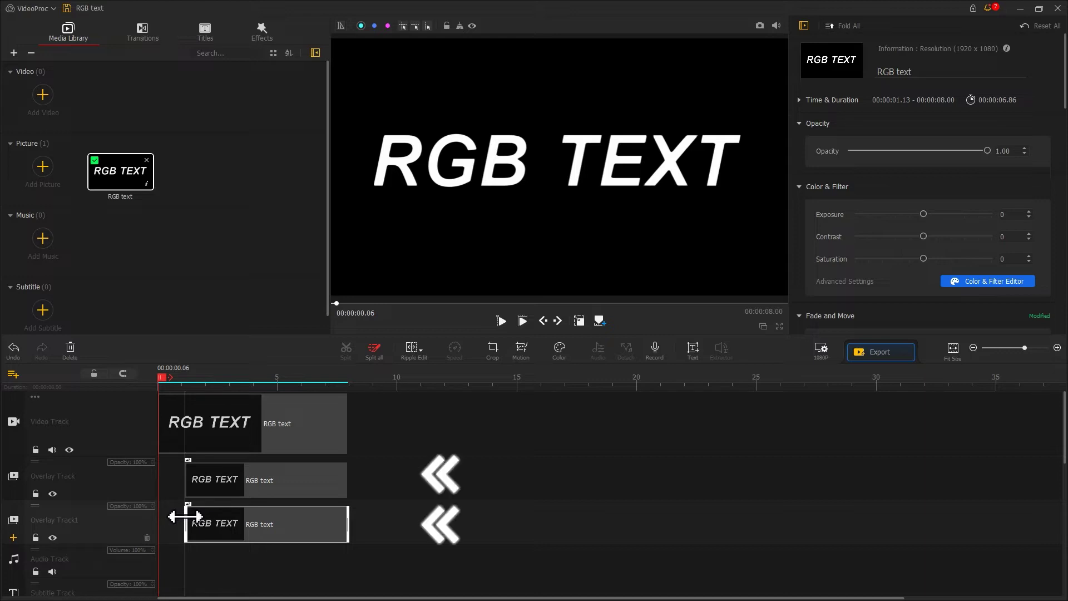
pyautogui.click(230, 479)
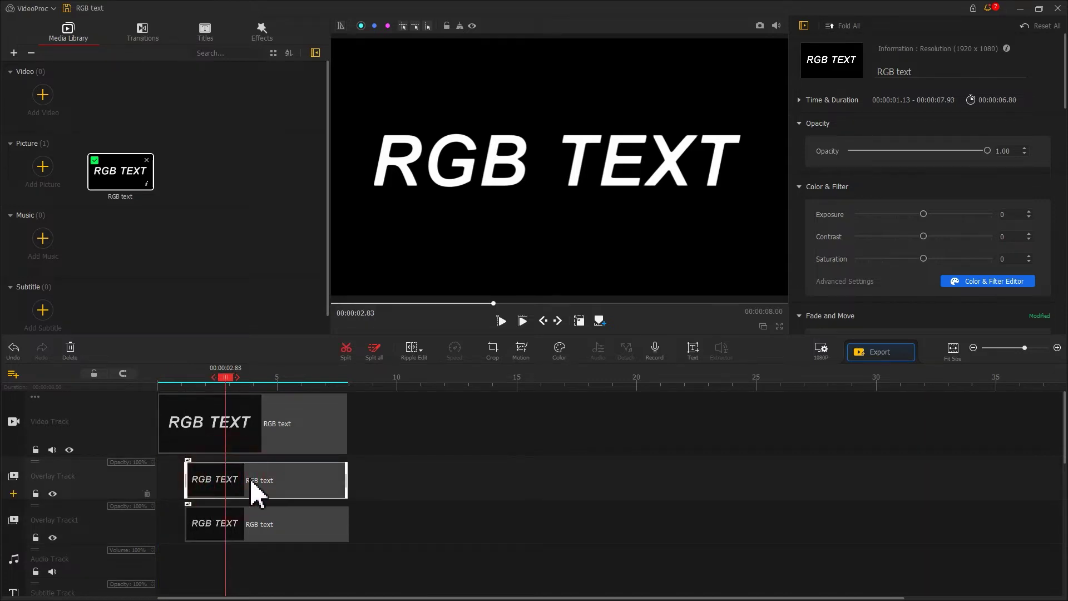
pyautogui.click(559, 351)
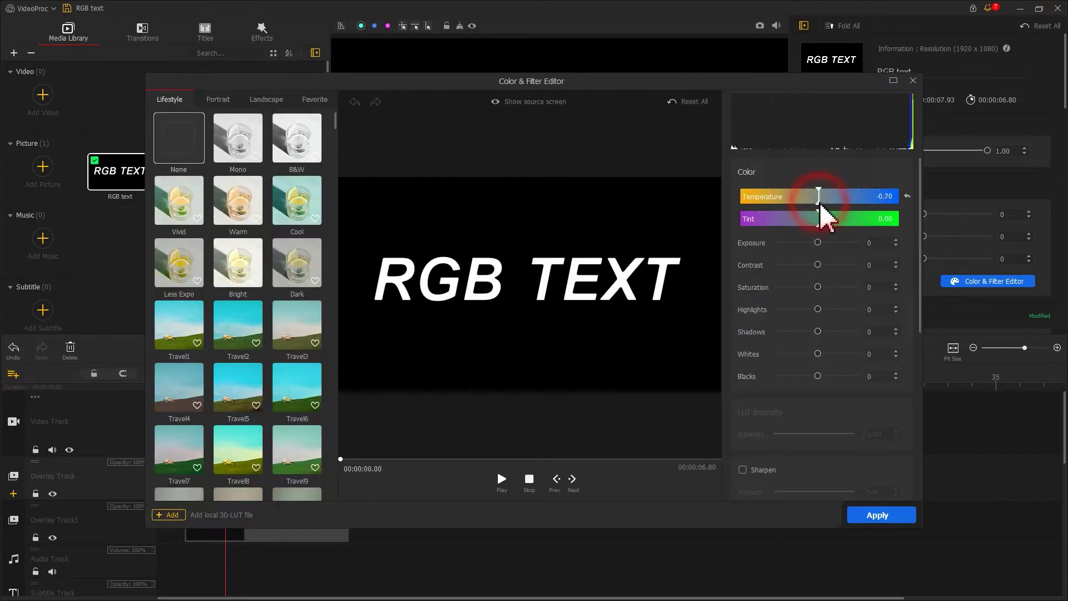
# - Set Temperature and Tint to -100, compare with the source, and apply
pyautogui.moveTo(819, 197); pyautogui.dragTo(742, 198)
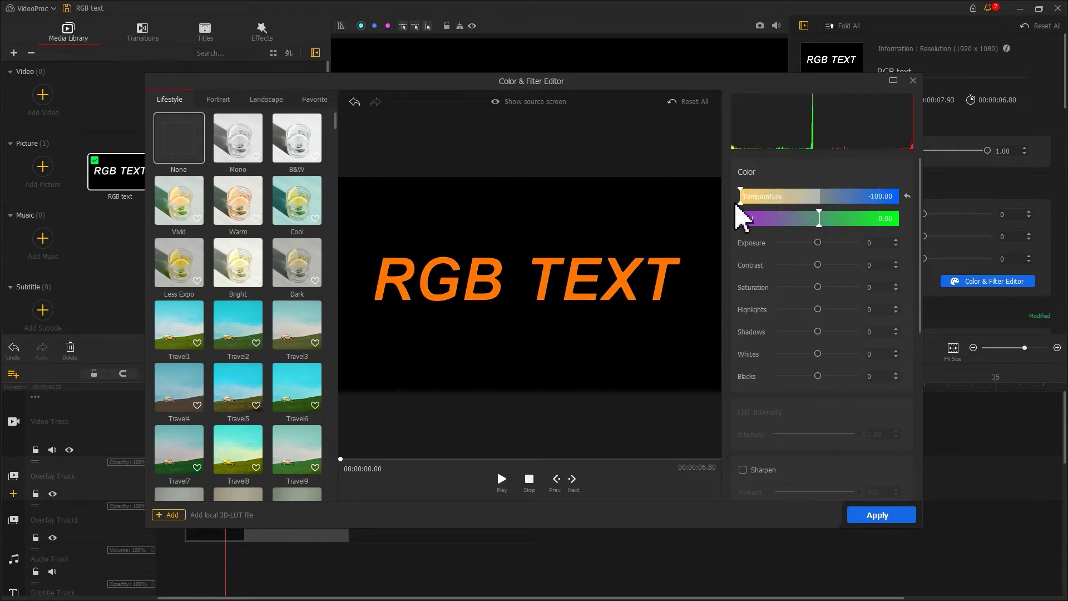
pyautogui.moveTo(819, 219); pyautogui.dragTo(739, 220)
pyautogui.click(527, 103)
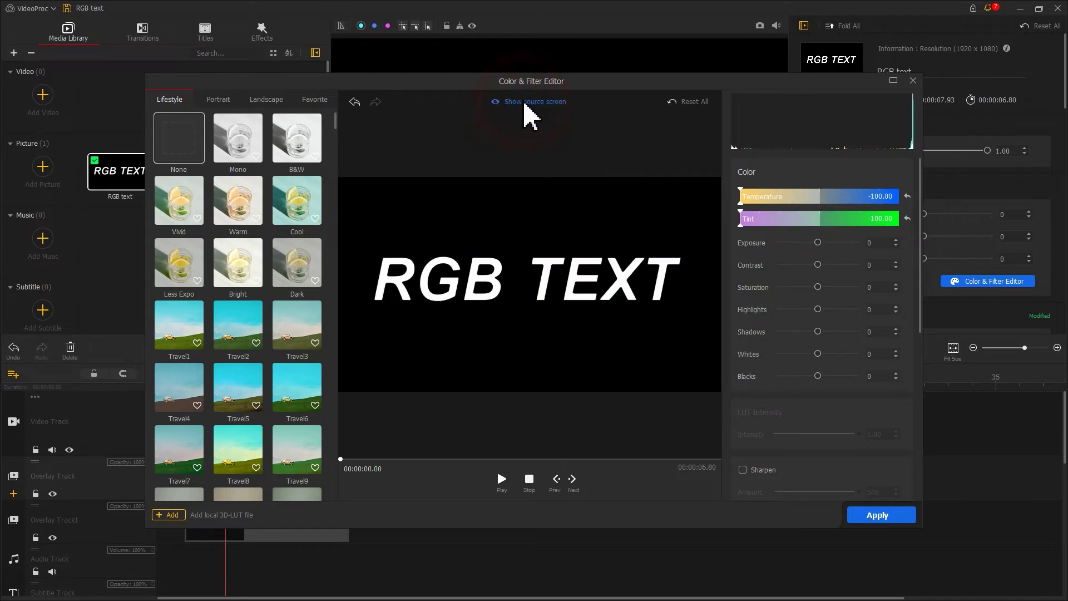
pyautogui.click(525, 103)
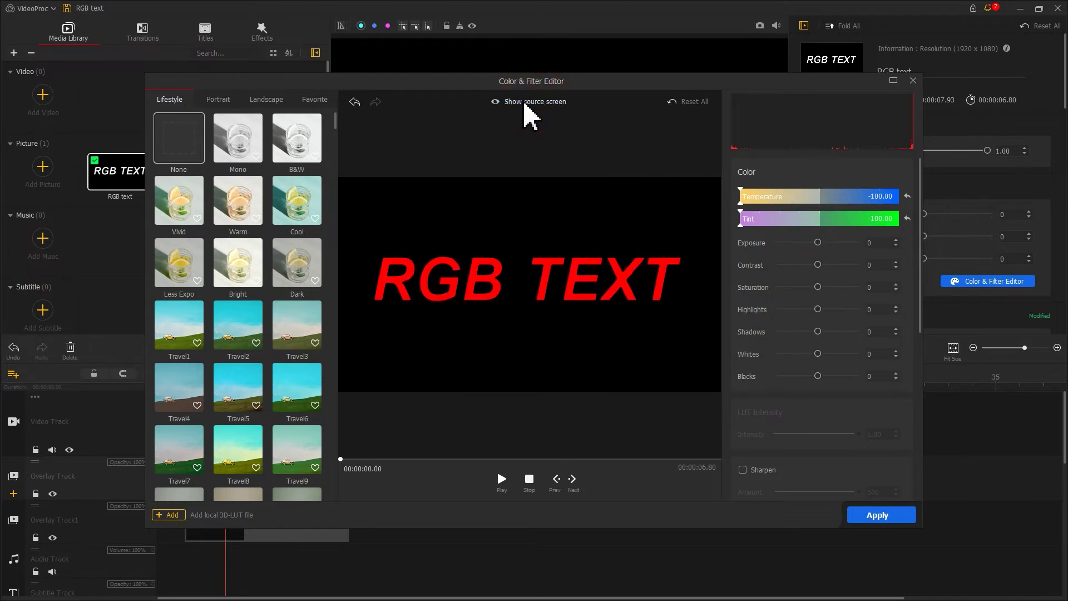
pyautogui.click(877, 514)
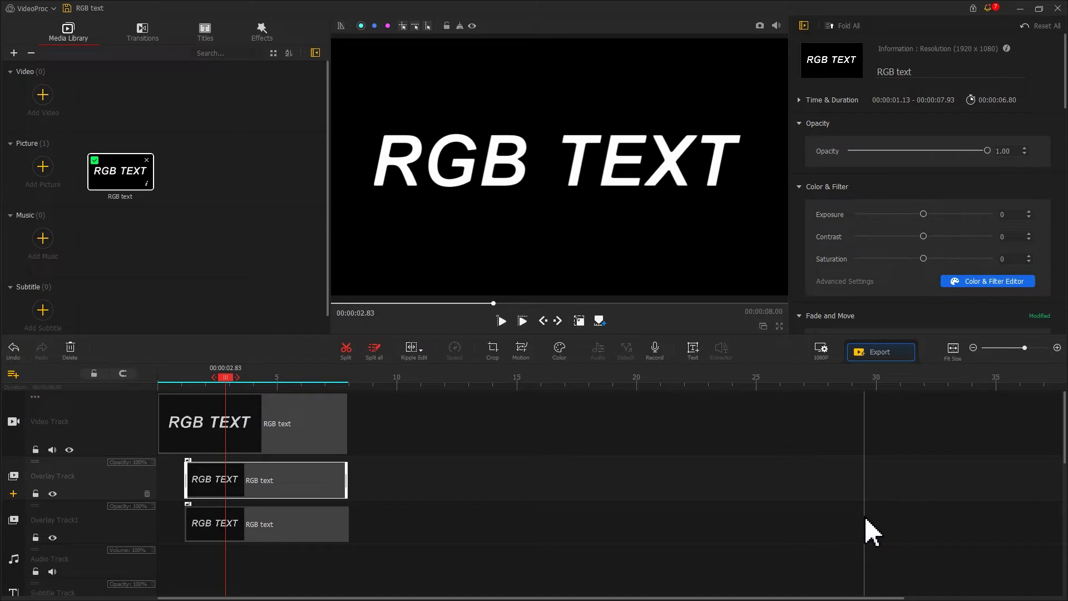
# - Give the bottom overlay copy temperature -100, tint -100 and hue -55, then apply
pyautogui.click(278, 524)
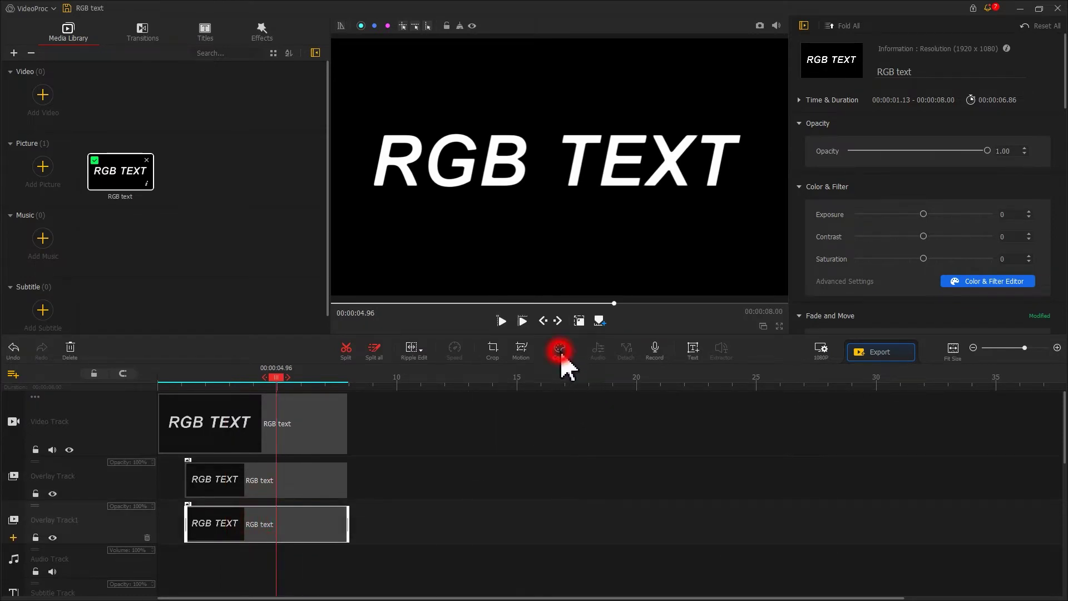
pyautogui.click(559, 349)
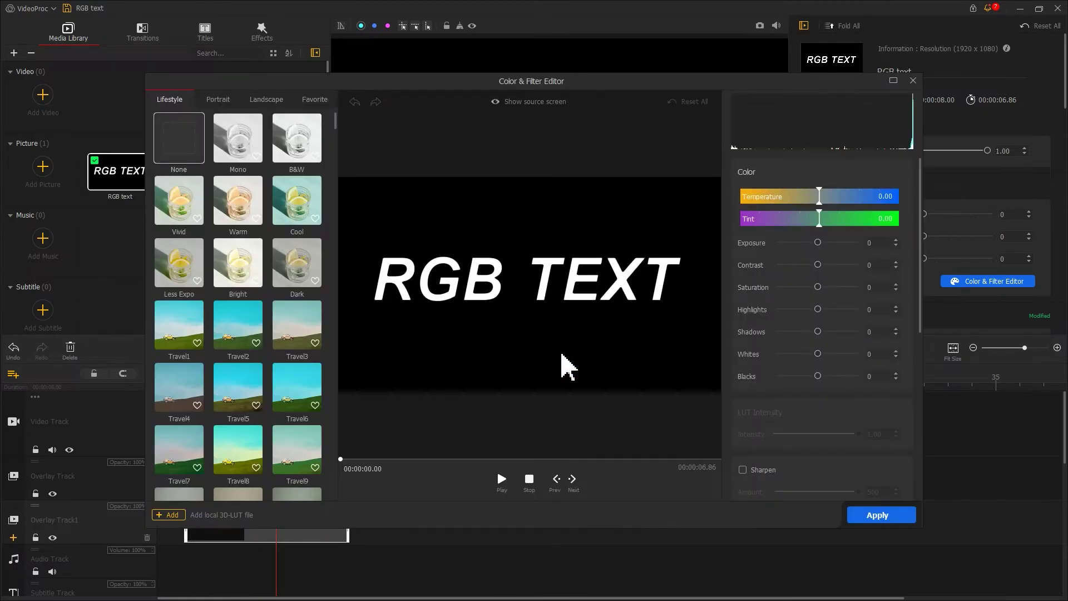
pyautogui.moveTo(821, 197); pyautogui.dragTo(740, 197)
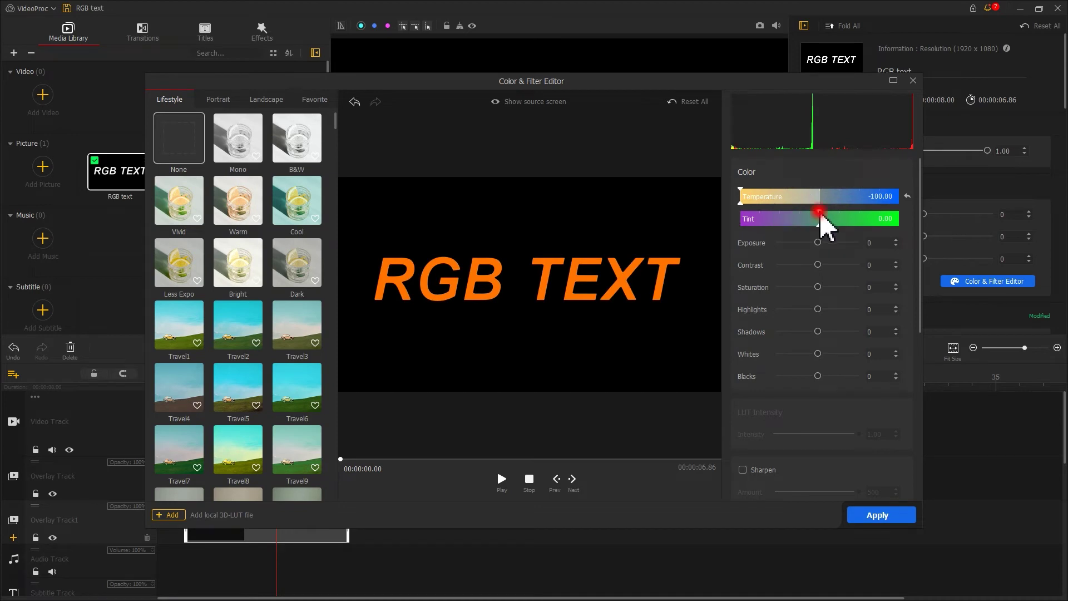
pyautogui.moveTo(820, 219); pyautogui.dragTo(741, 219)
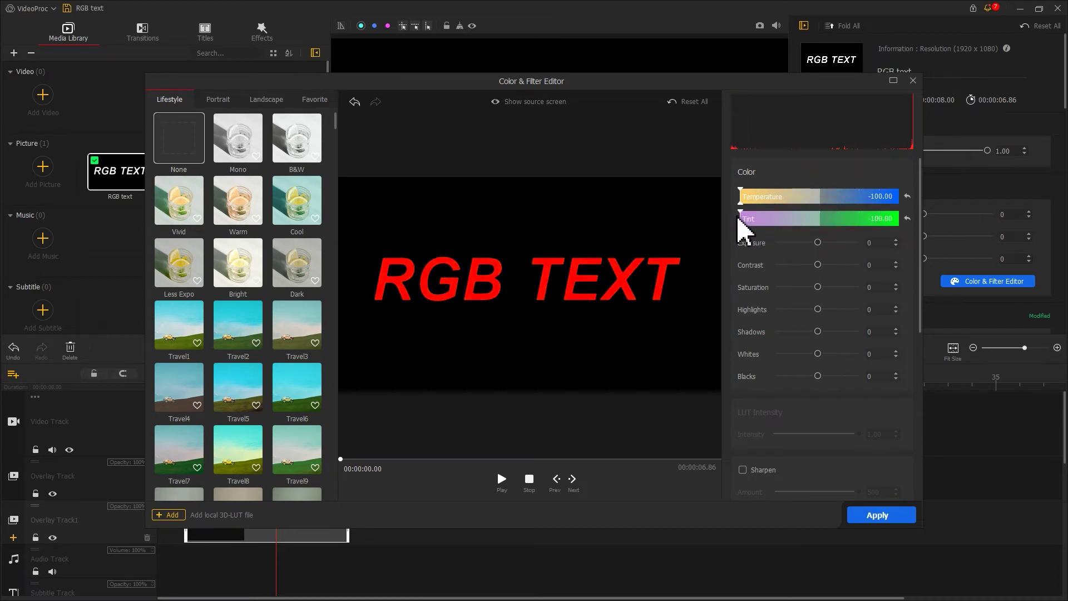
pyautogui.moveTo(919, 226); pyautogui.dragTo(905, 401)
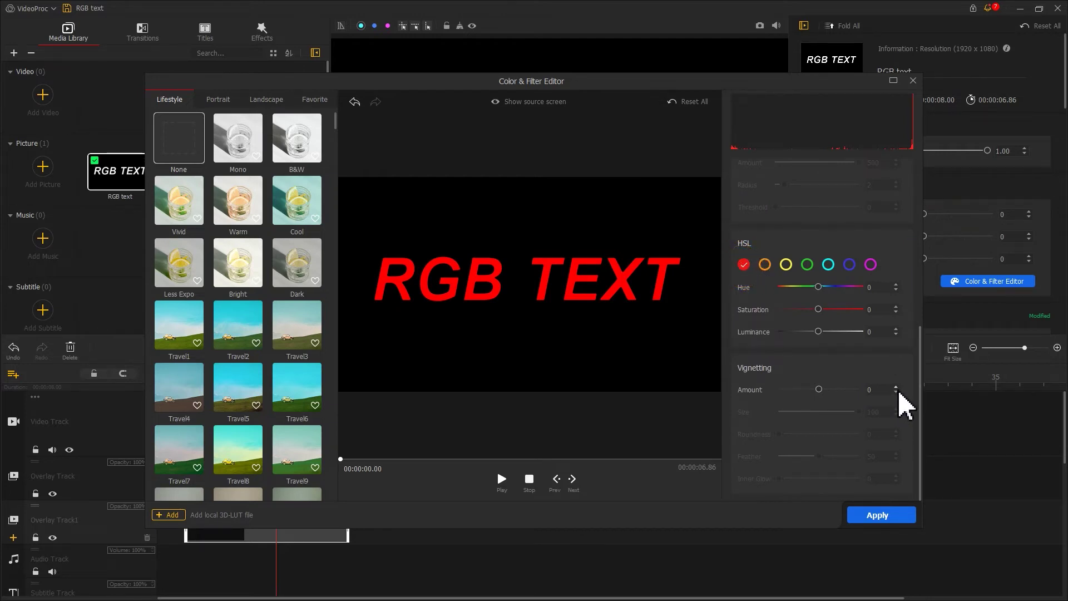
pyautogui.moveTo(819, 287); pyautogui.dragTo(803, 287)
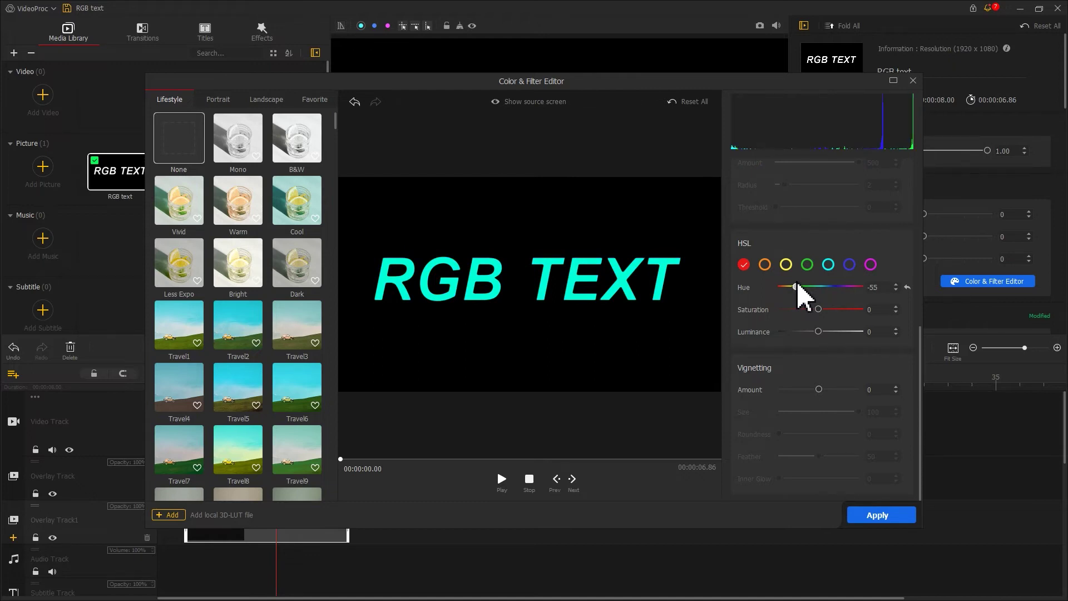
pyautogui.click(528, 103)
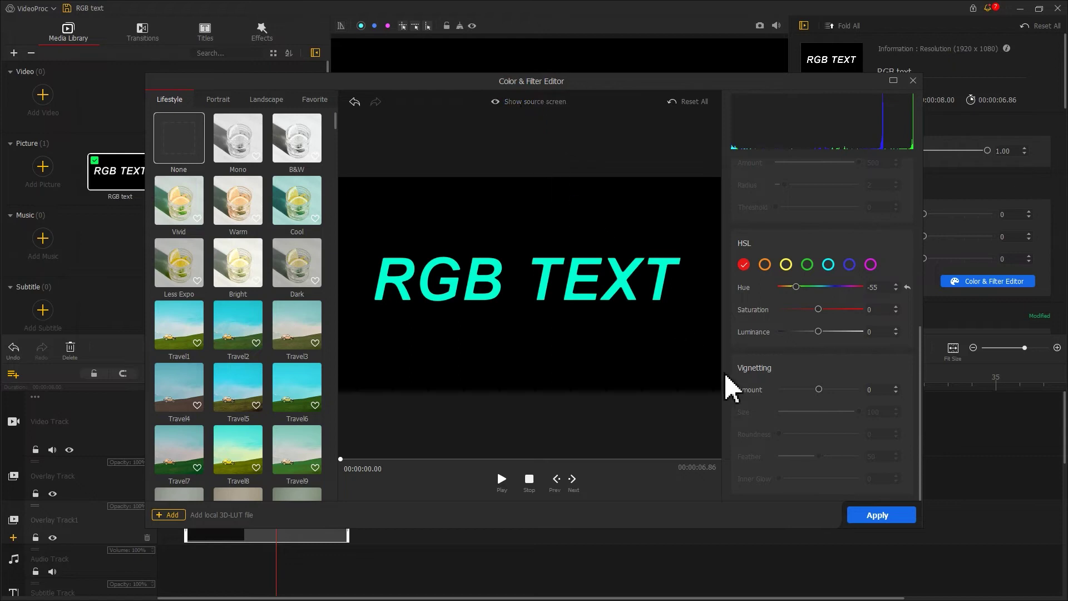
pyautogui.click(876, 515)
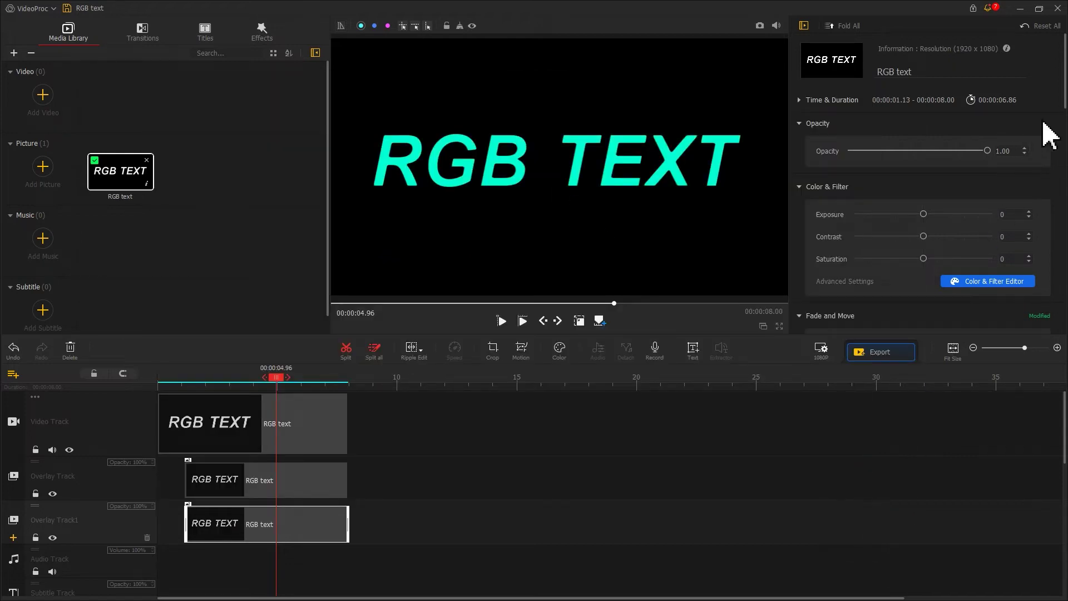
pyautogui.moveTo(1063, 92); pyautogui.dragTo(1054, 334)
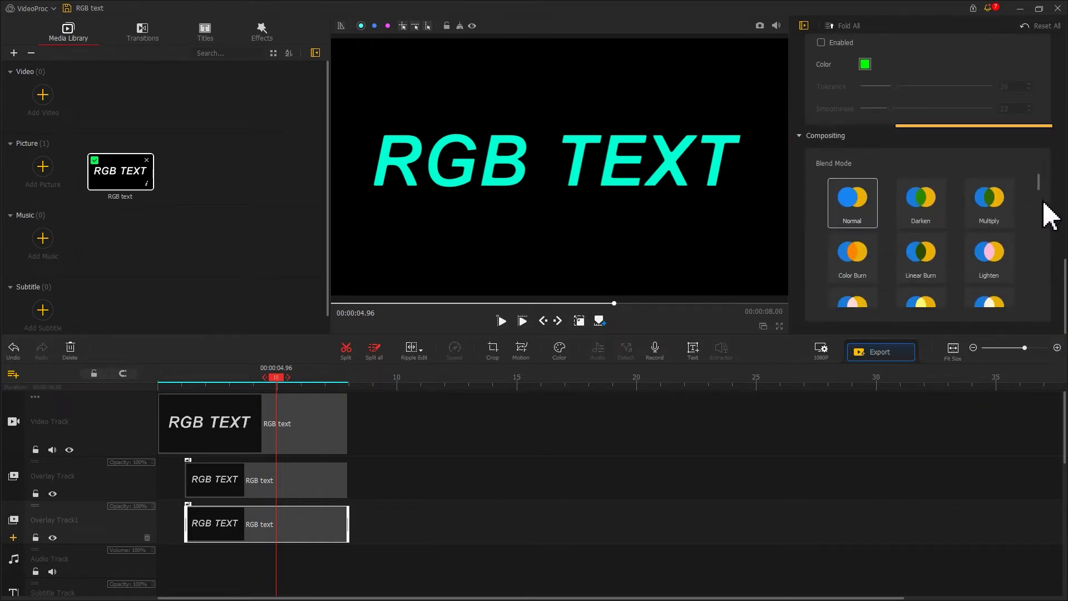
pyautogui.moveTo(1039, 179); pyautogui.dragTo(1041, 213)
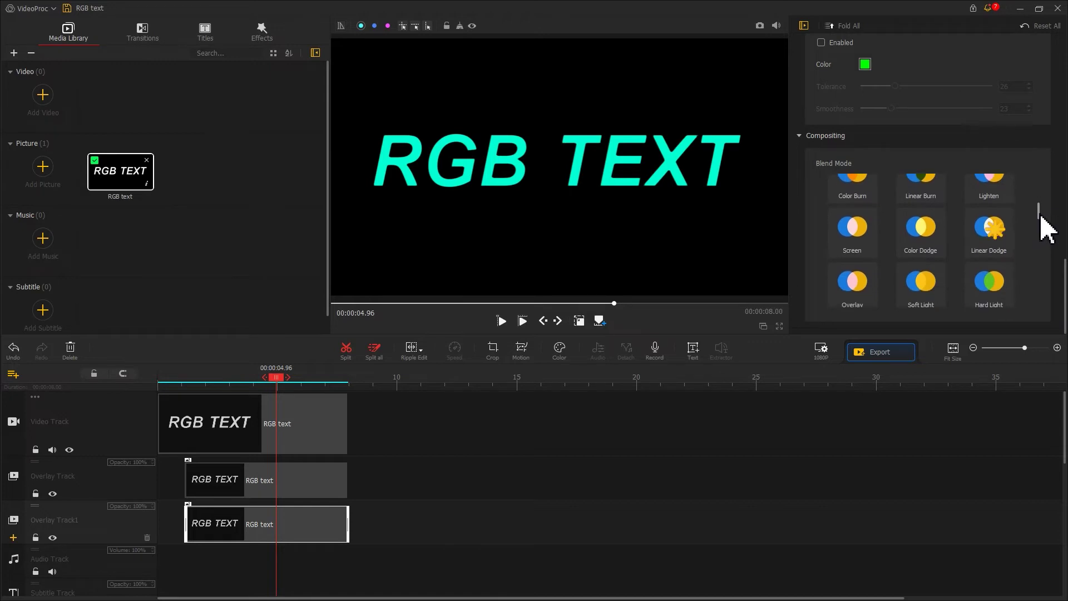
# - Set Linear Dodge blend mode on both the bottom and middle overlay text copies
pyautogui.click(990, 233)
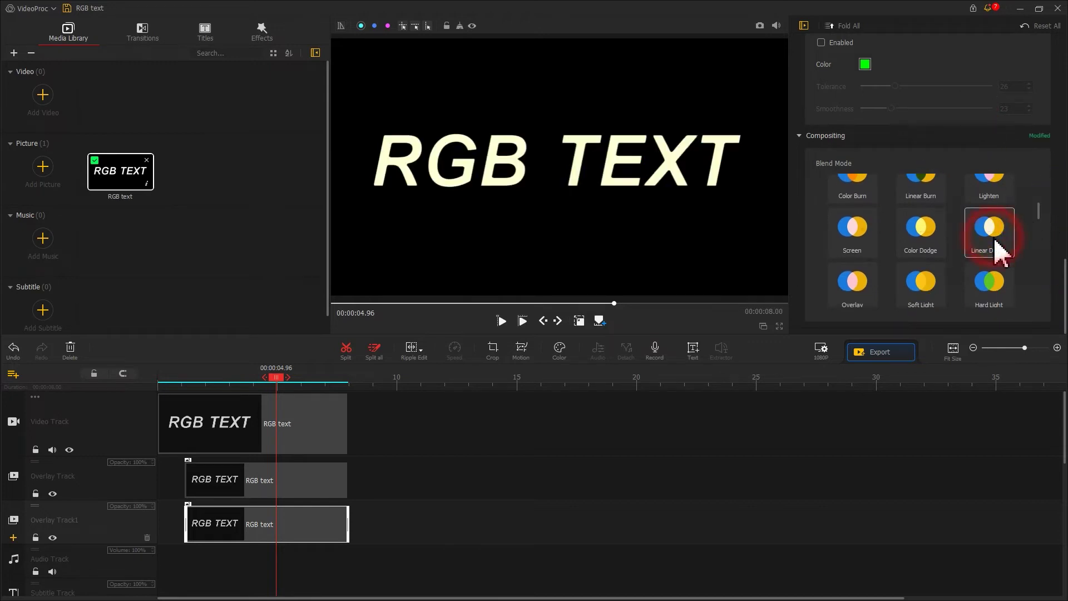
pyautogui.click(275, 483)
pyautogui.click(990, 235)
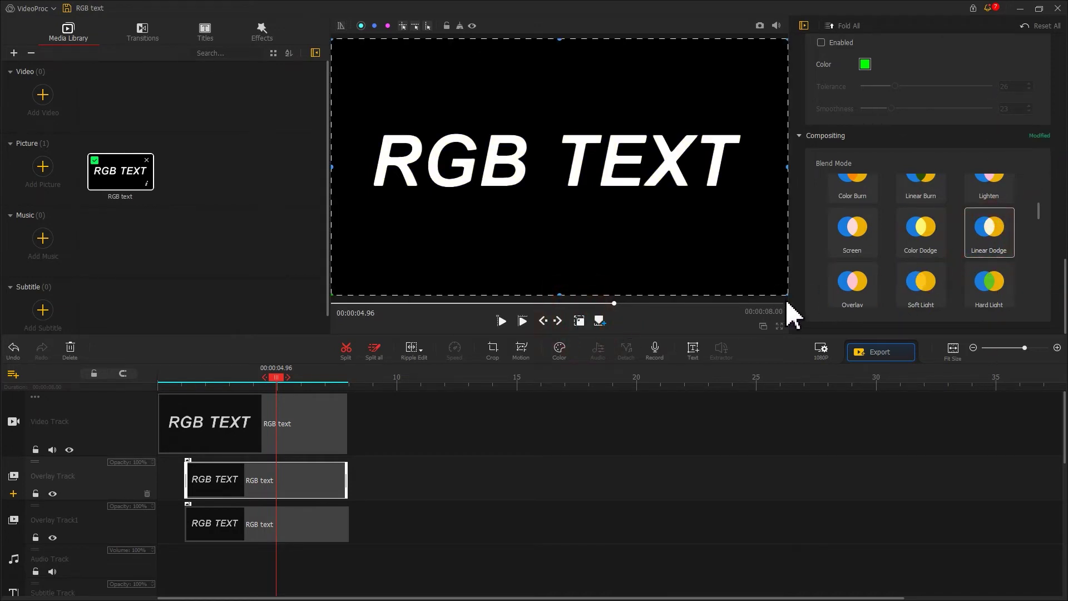
# - Scale the overlay copies to 1.03 and nudge them off-centre, then rewind the playhead to 0
pyautogui.moveTo(792, 296); pyautogui.dragTo(757, 255)
pyautogui.click(768, 271)
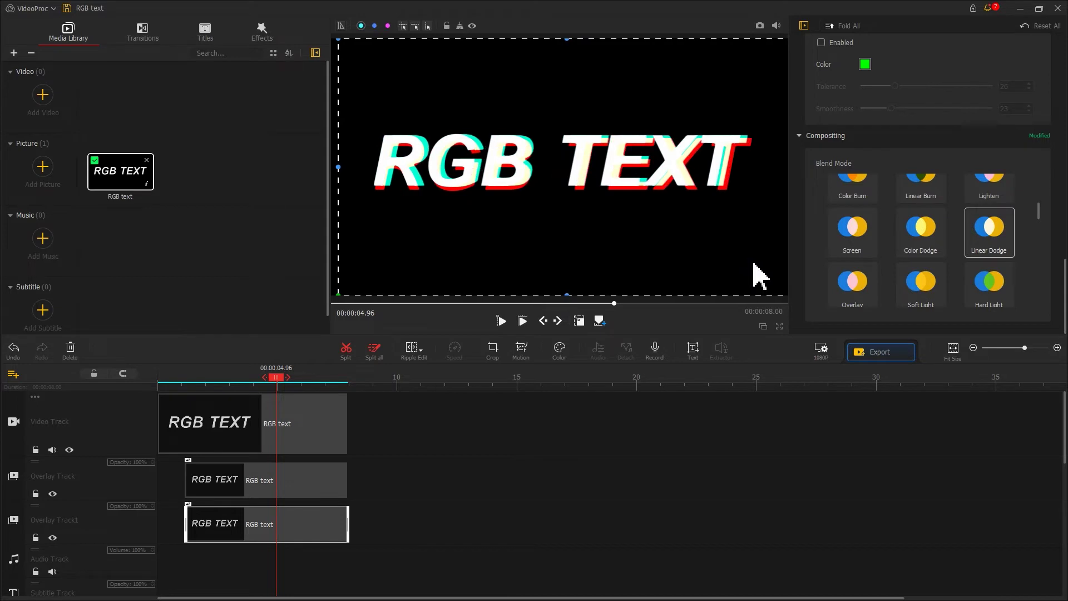
pyautogui.click(274, 534)
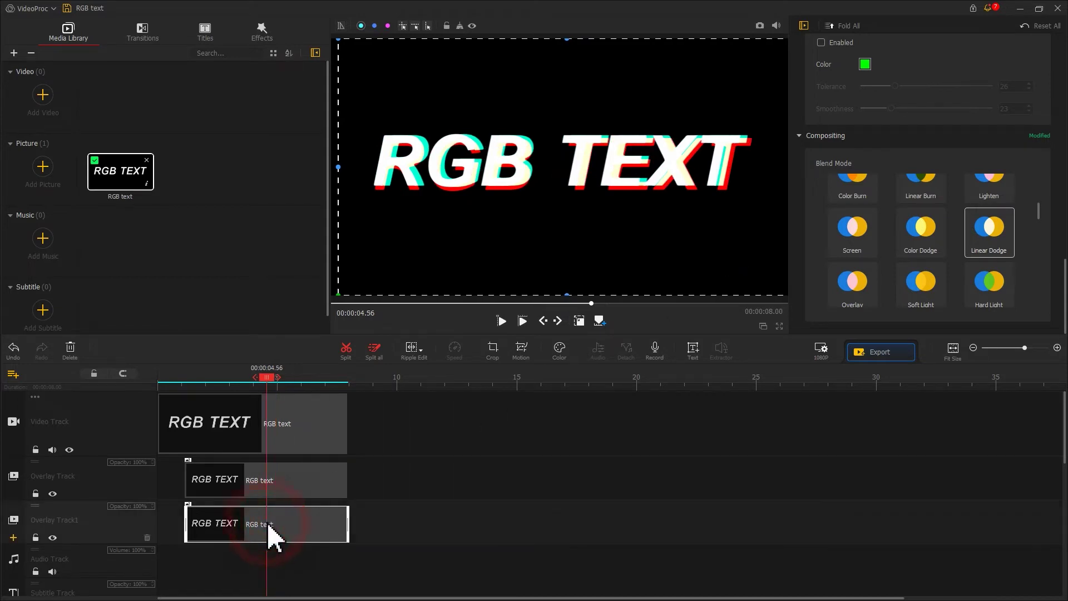
pyautogui.click(269, 488)
pyautogui.moveTo(595, 294); pyautogui.dragTo(597, 287)
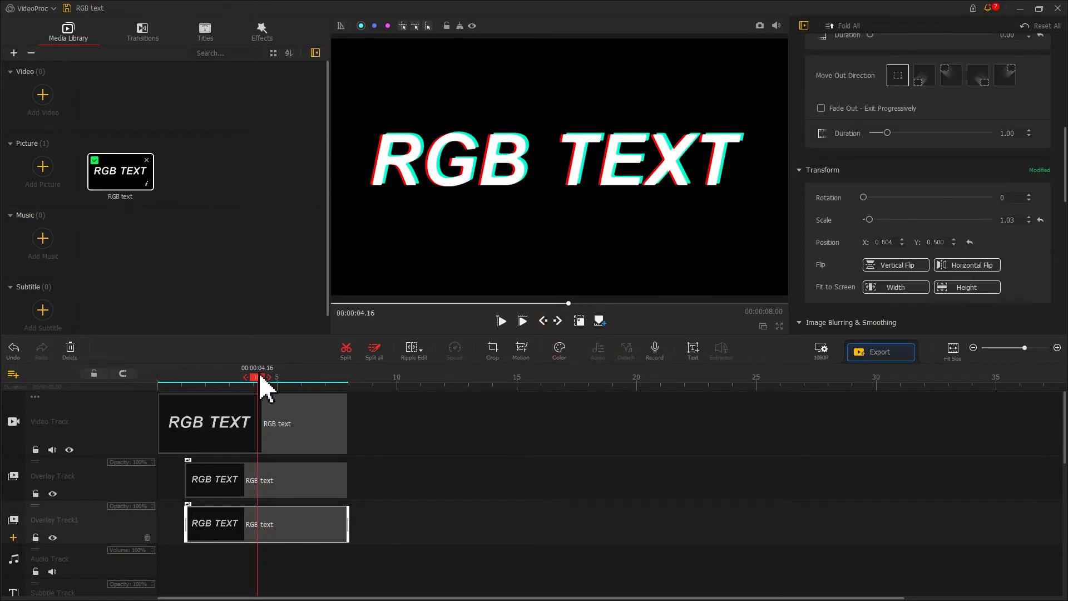
pyautogui.moveTo(259, 382); pyautogui.dragTo(149, 386)
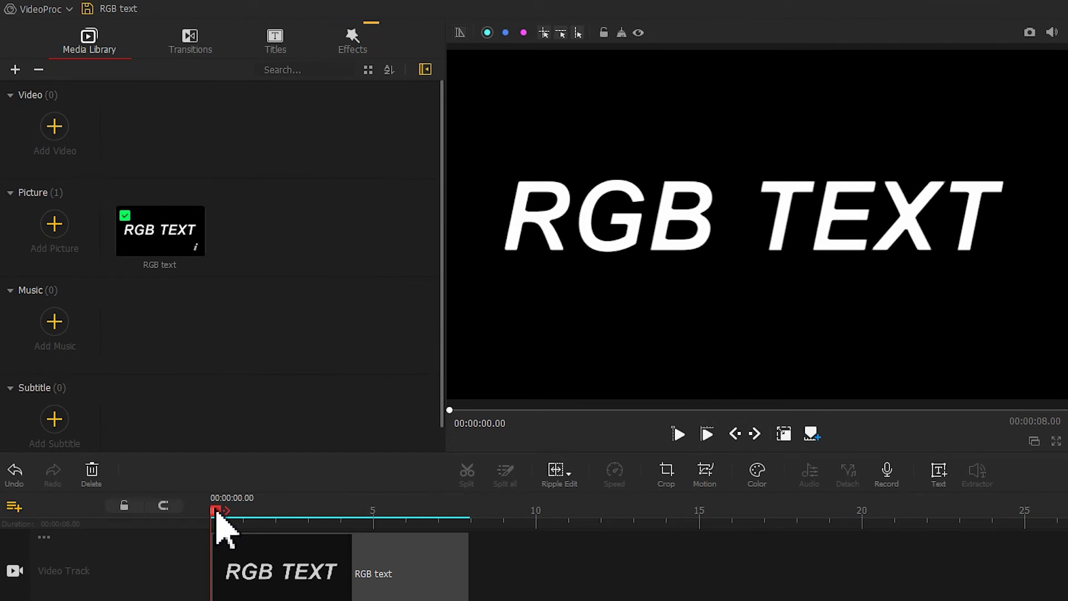
# - Open the Effects collection and preview the Rag glitch filter
pyautogui.click(353, 40)
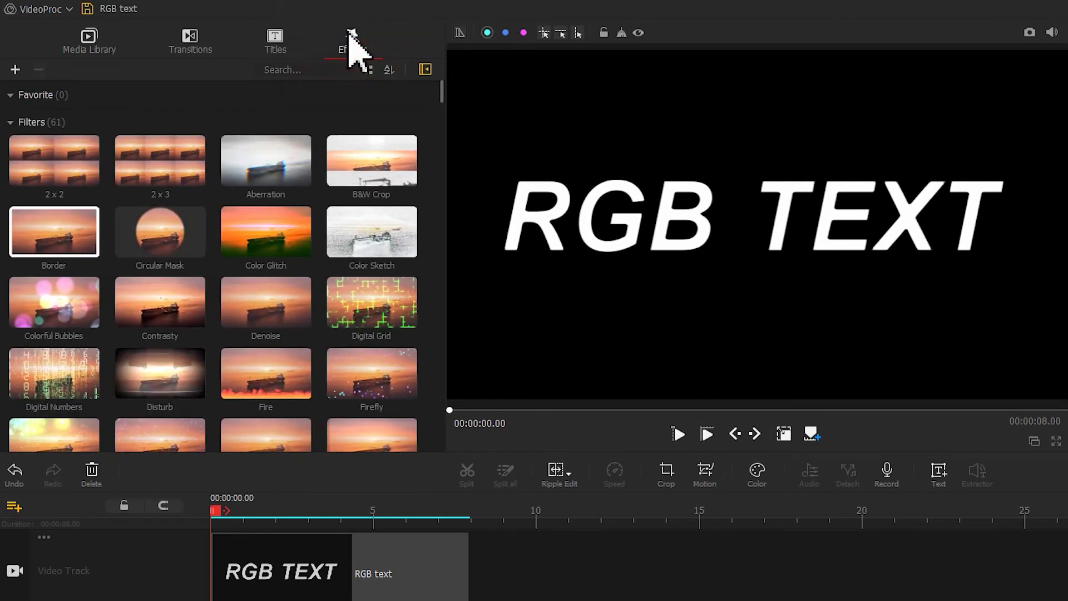
pyautogui.moveTo(442, 92); pyautogui.dragTo(443, 354)
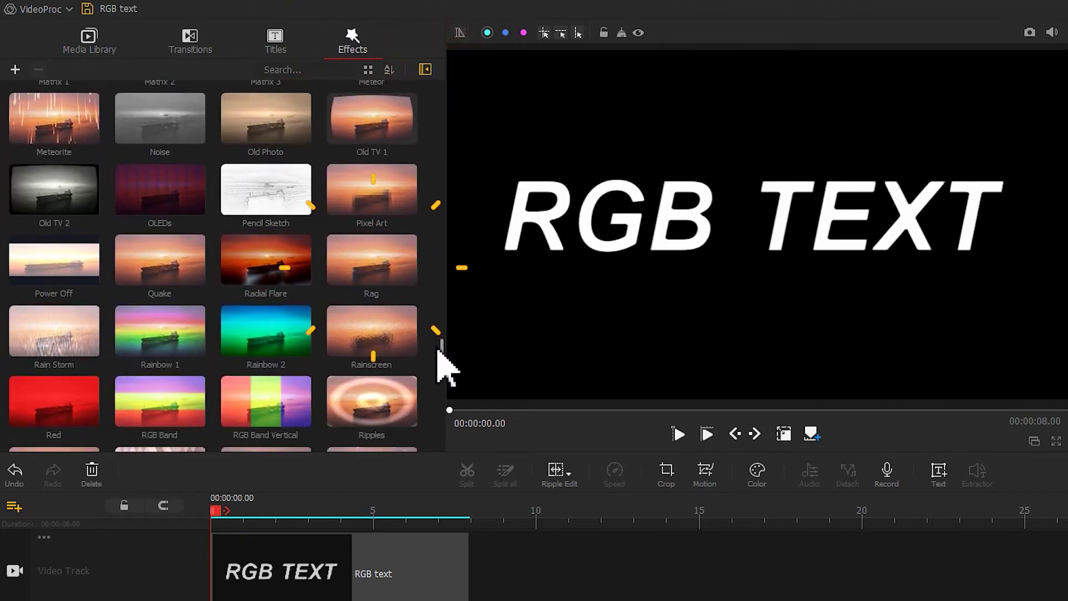
pyautogui.click(371, 261)
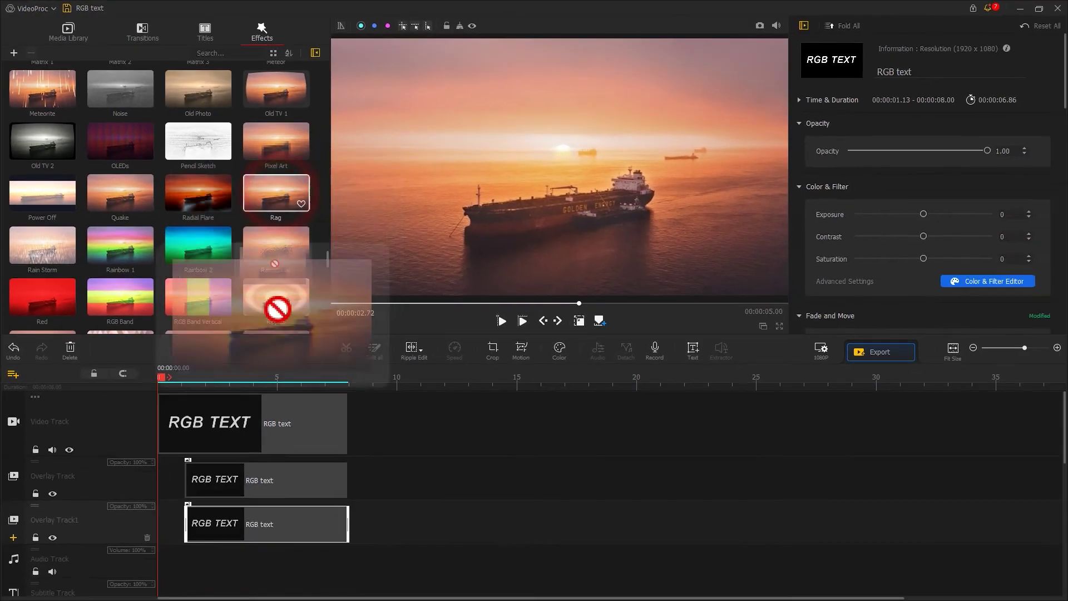
# - Place Rag on the Effect Track at 00:00:01.13, trim it to 0.50 s, and play from the start
pyautogui.moveTo(338, 234); pyautogui.dragTo(175, 484)
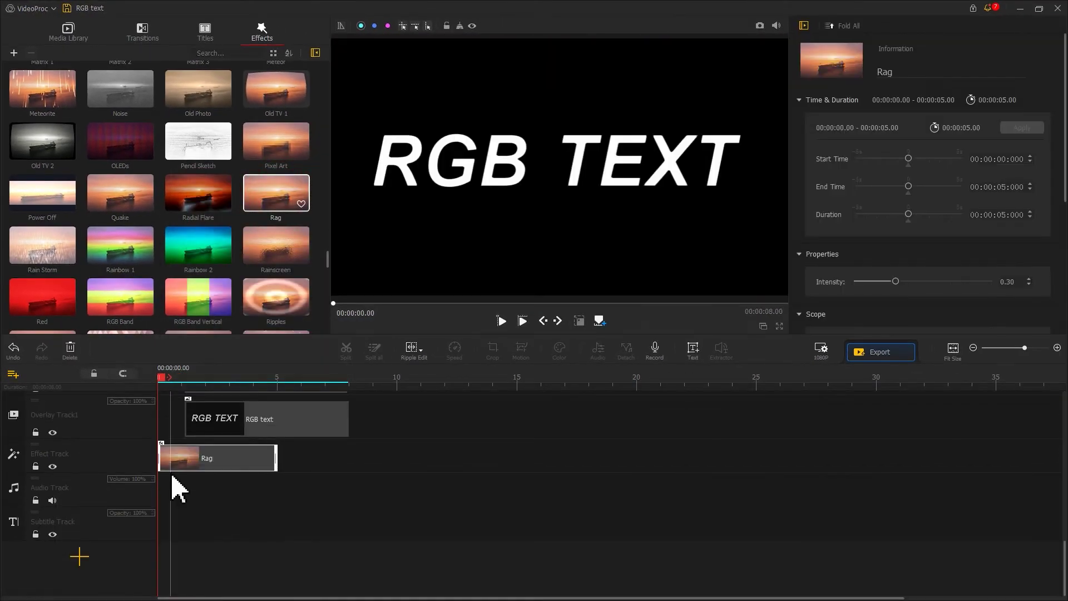
pyautogui.moveTo(162, 379); pyautogui.dragTo(196, 402)
pyautogui.moveTo(188, 457); pyautogui.dragTo(215, 457)
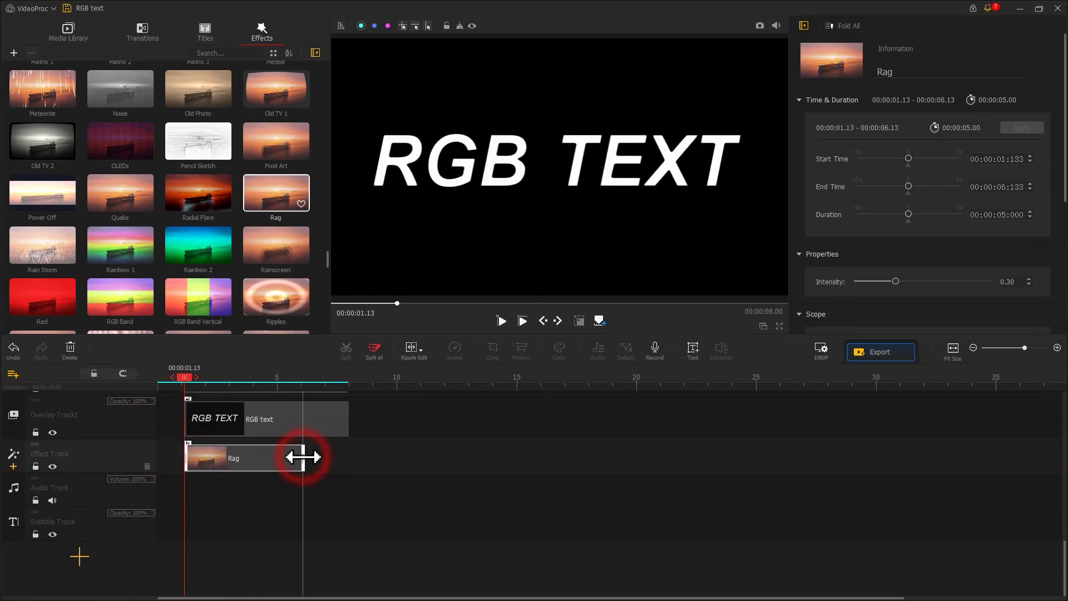
pyautogui.moveTo(302, 457); pyautogui.dragTo(195, 463)
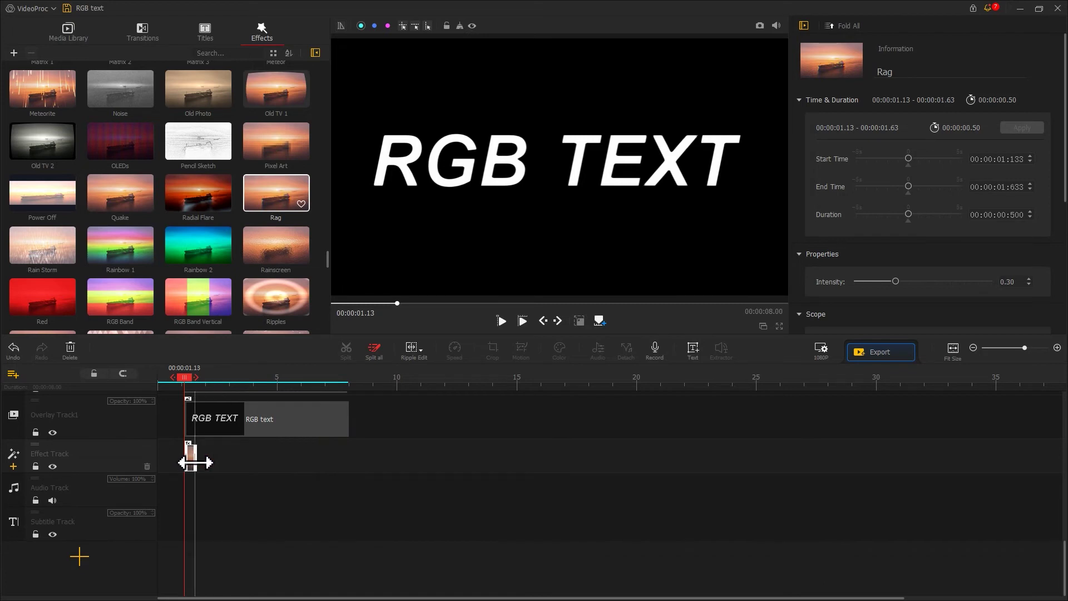
pyautogui.moveTo(184, 378); pyautogui.dragTo(159, 384)
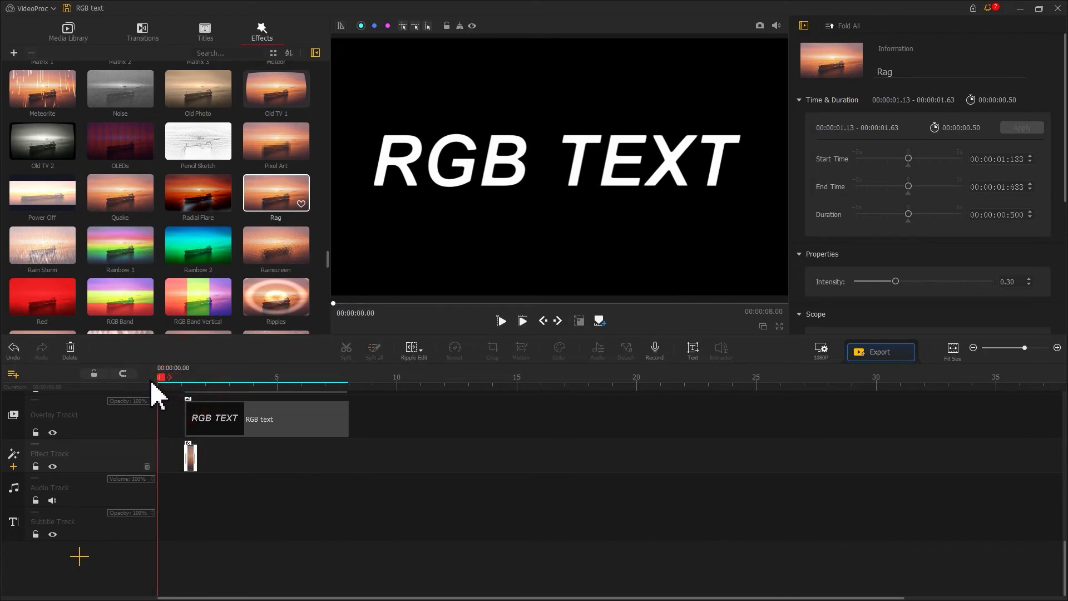
pyautogui.press('space')
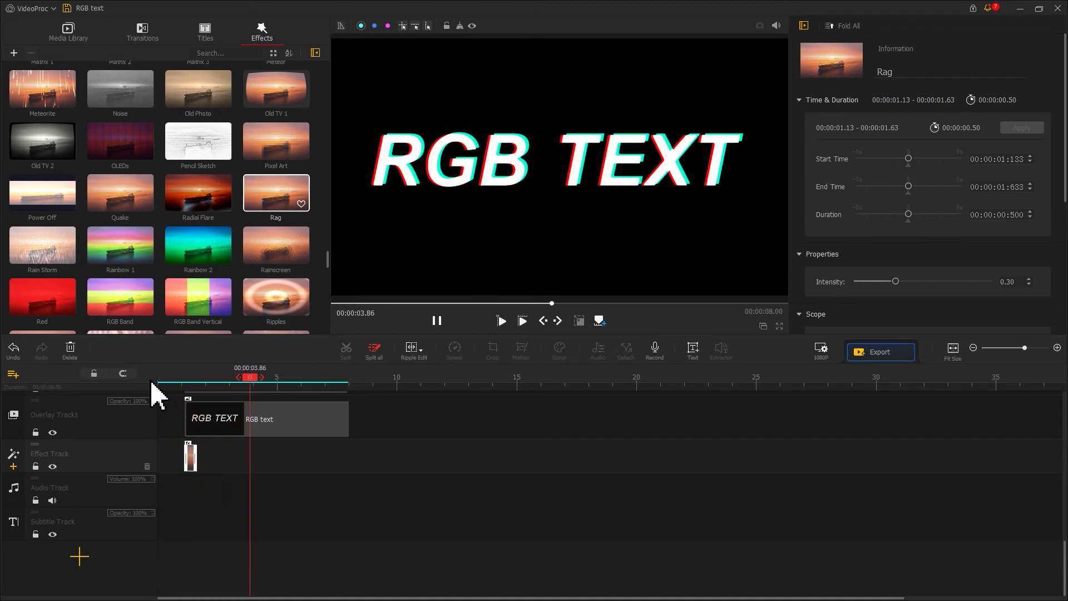
# - Import the system-glitch sound file into the Media Library via Add Music
pyautogui.click(67, 35)
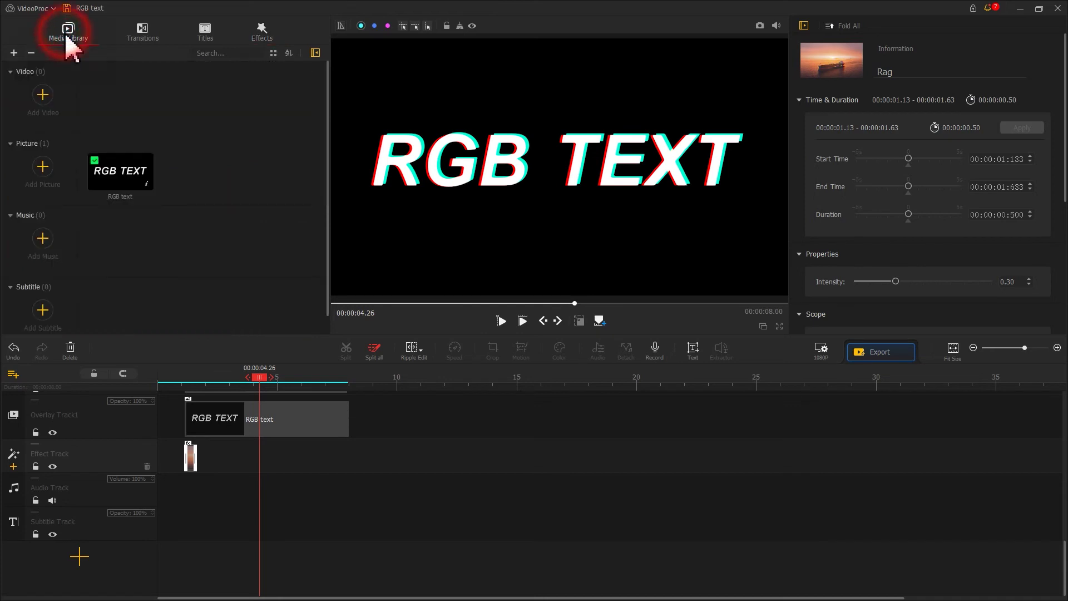
pyautogui.click(43, 240)
pyautogui.click(143, 81)
pyautogui.click(440, 234)
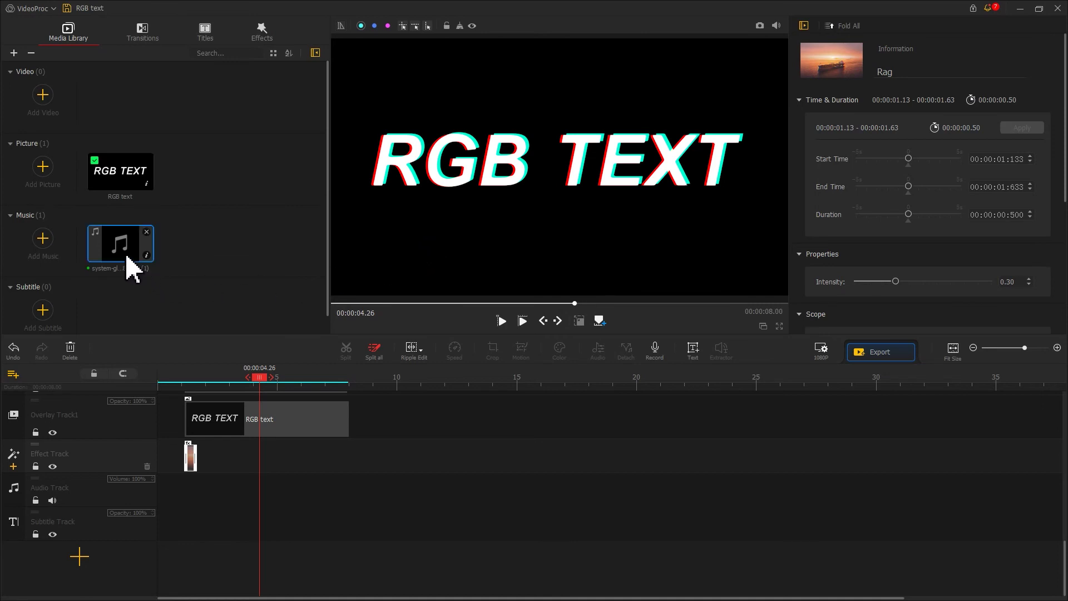
# - Place the glitch sound on the Audio Track starting at 00:00:00.80 and play it back
pyautogui.moveTo(121, 245)
pyautogui.mouseDown()
pyautogui.moveTo(172, 485)
pyautogui.moveTo(165, 500)
pyautogui.mouseUp()
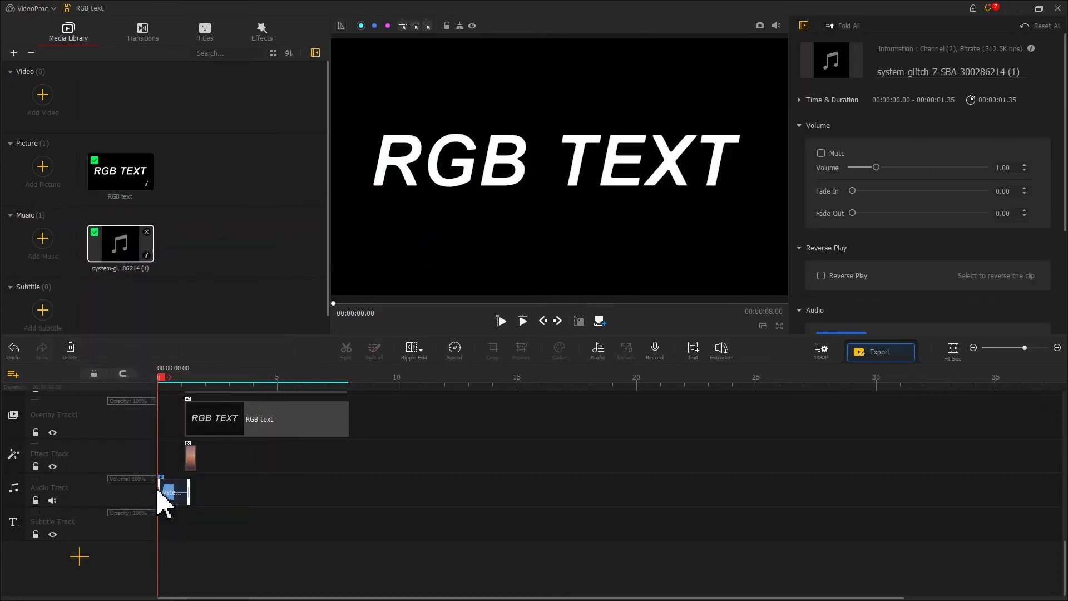
pyautogui.moveTo(163, 378); pyautogui.dragTo(177, 378)
pyautogui.moveTo(172, 492); pyautogui.dragTo(203, 504)
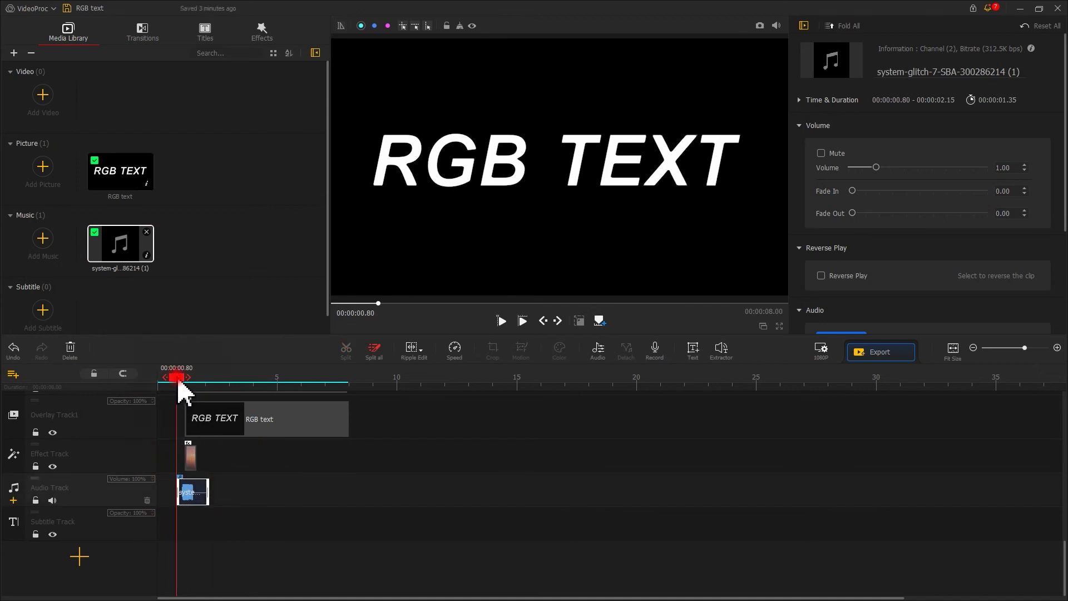
pyautogui.press('space')
pyautogui.scroll(3, 167, 409)
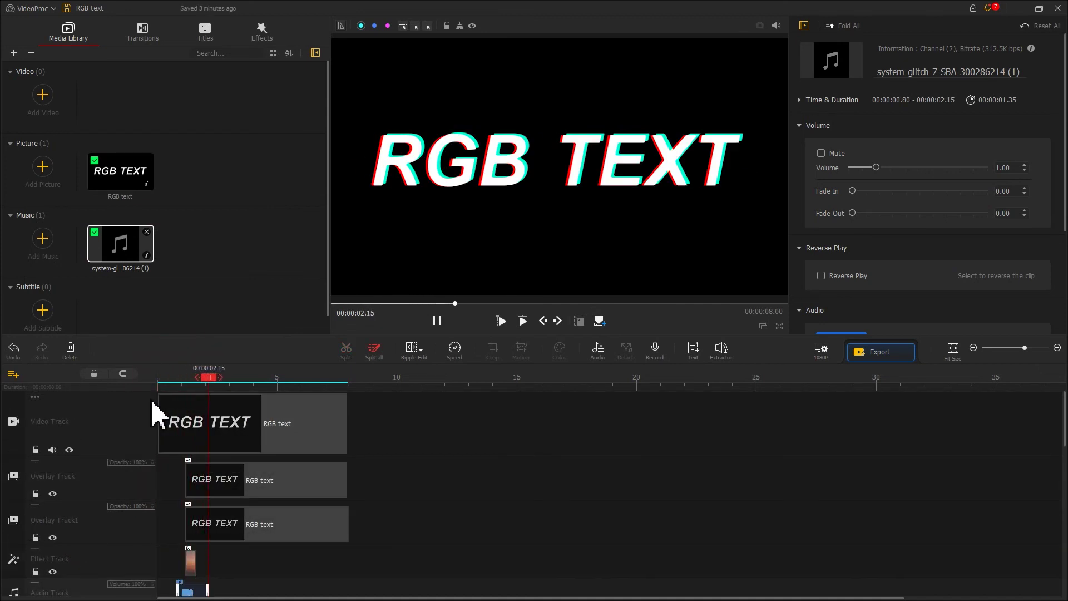